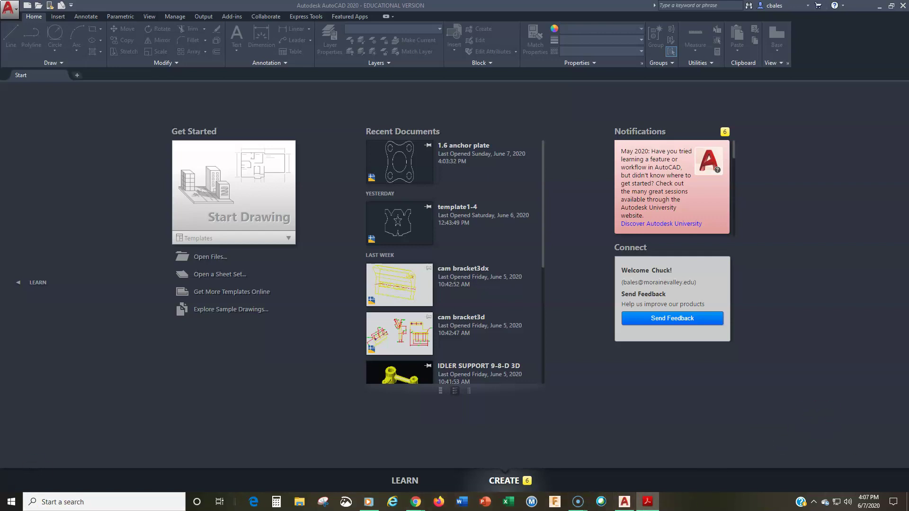
Step: Review the dimensions of the offset link in the reference file 1.7 Offset Link.pdf, switching to Acrobat Reader
left_click(648, 502)
left_click_drag(611, 12, 450, 16)
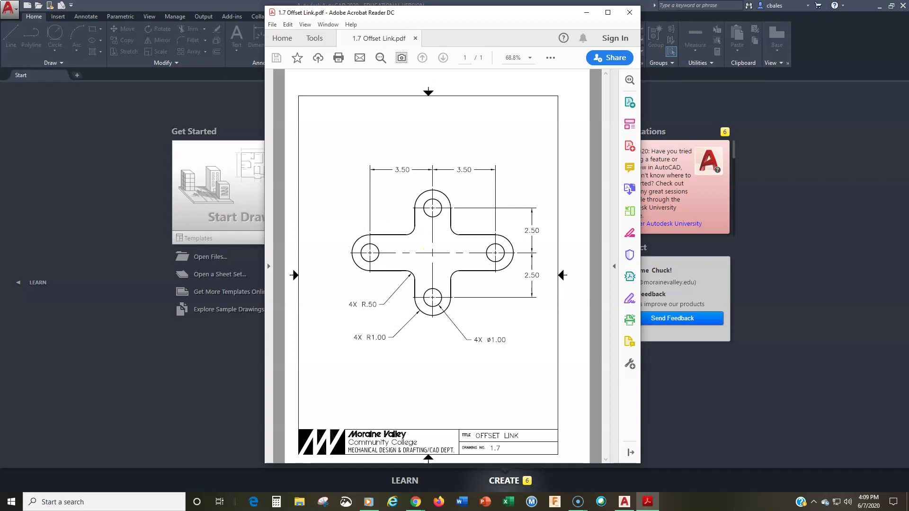
left_click_drag(413, 10, 466, 12)
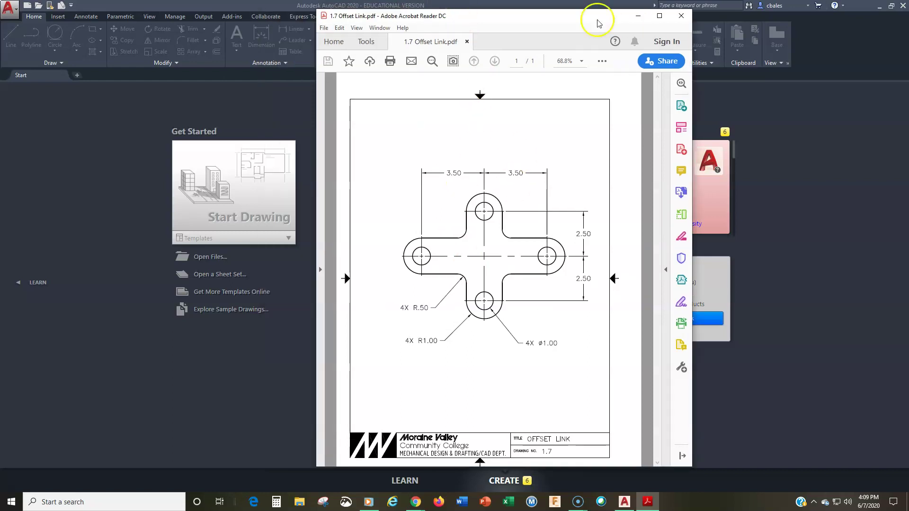
left_click(637, 15)
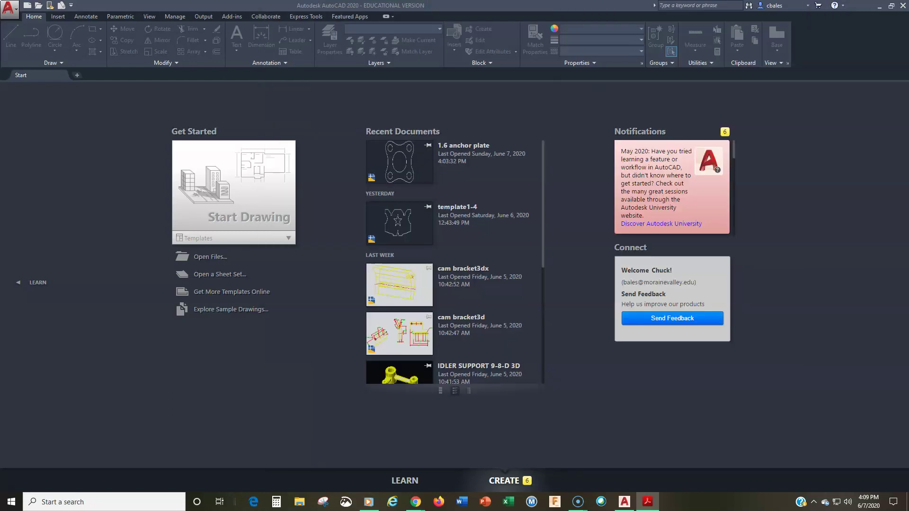
Step: Create a new drawing from the acad.dwt template and save it as "dwg 1.7 offset link" in the MDT-145 Summer 2020 folder
left_click(193, 239)
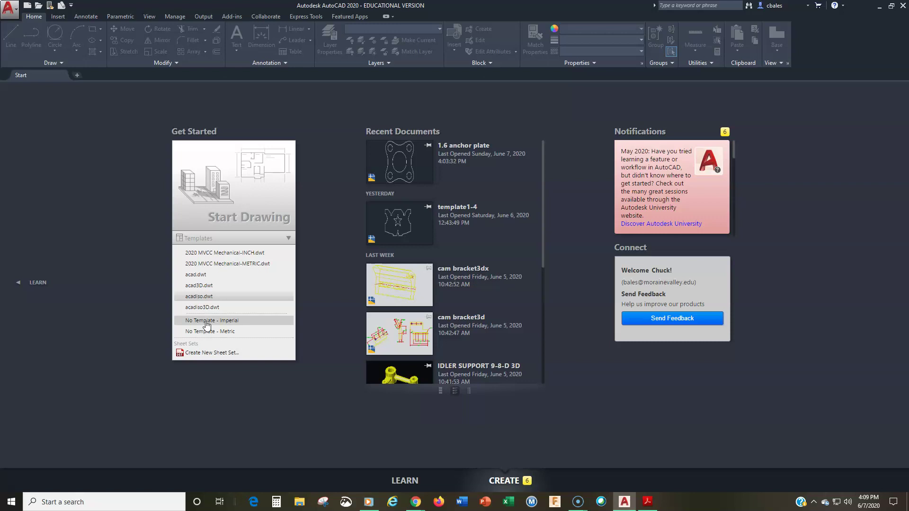
left_click(203, 275)
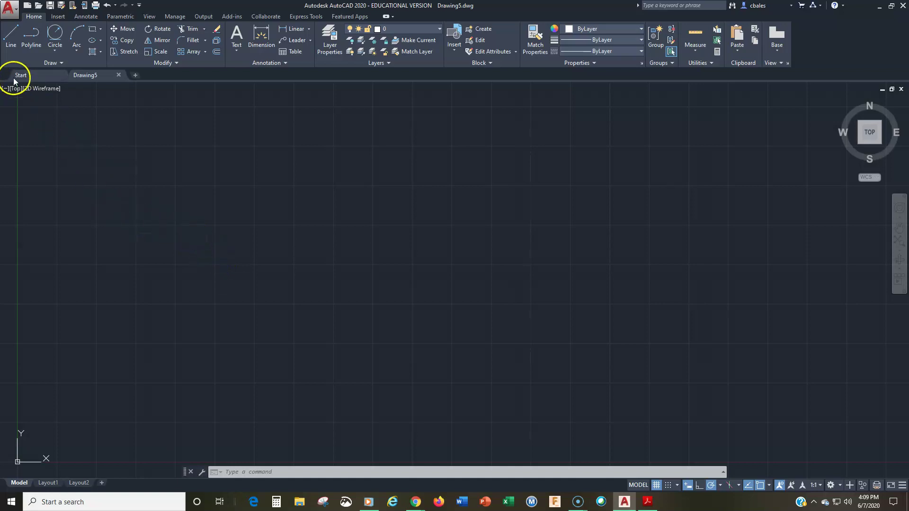
left_click(10, 8)
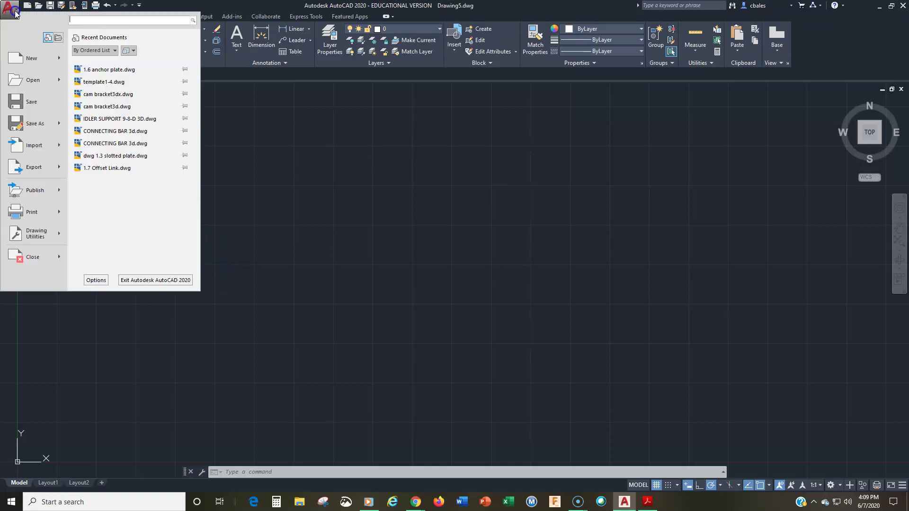
left_click(25, 104)
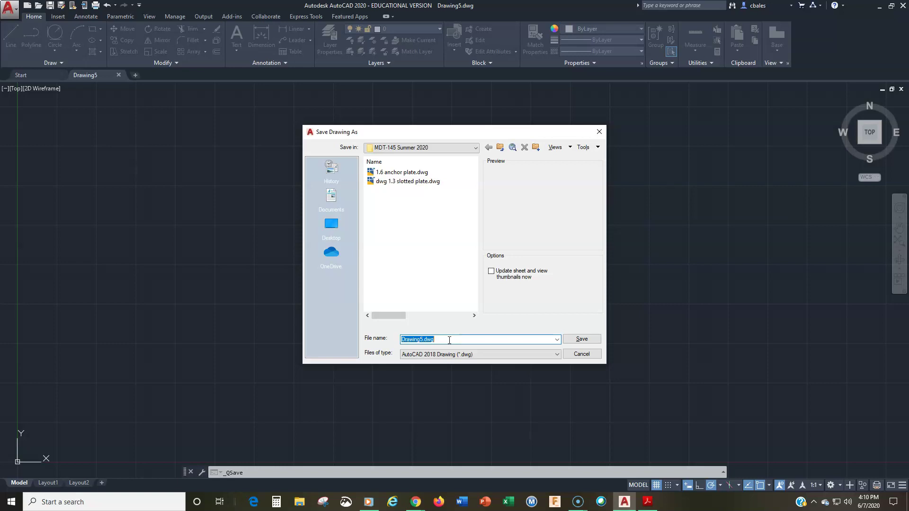
type("dwg 1")
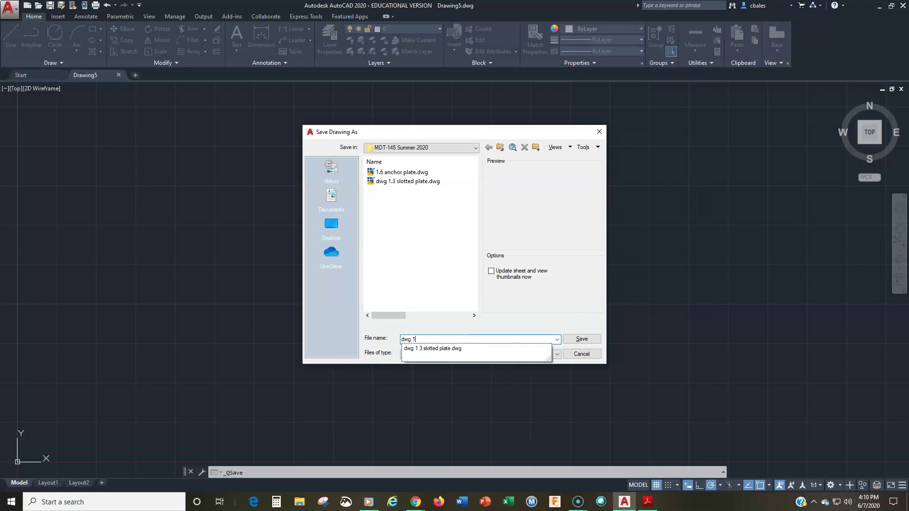
type(".7 offset link")
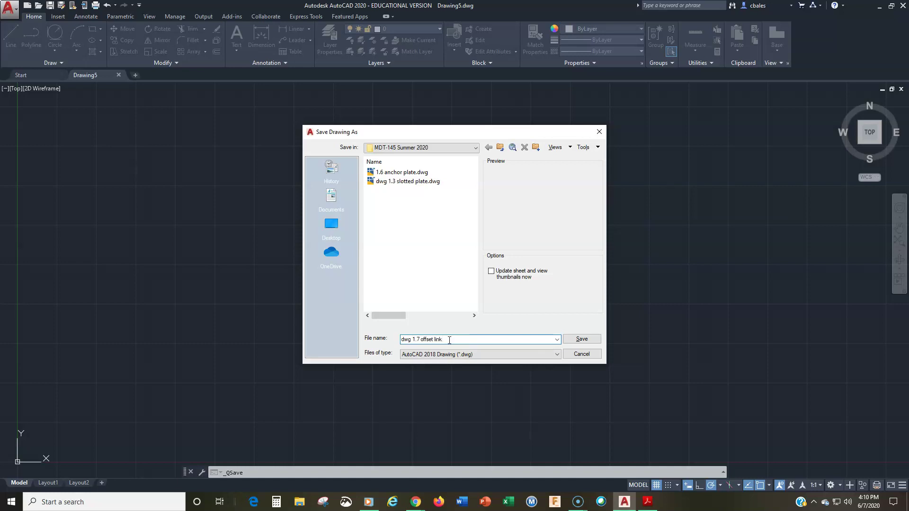
key("Return")
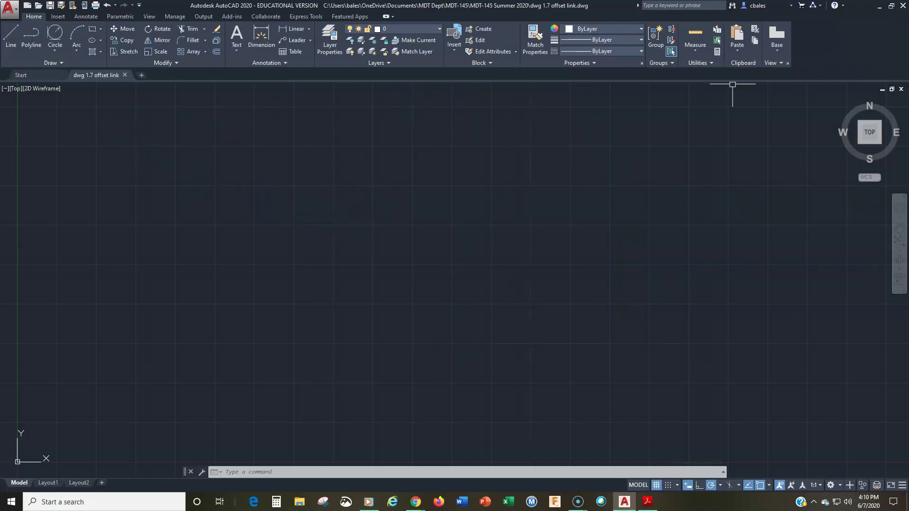
Step: Consult the reference PDF and draw one vertical and one horizontal construction line crossing near the middle of the drawing area
left_click_drag(908, 36, 386, 25)
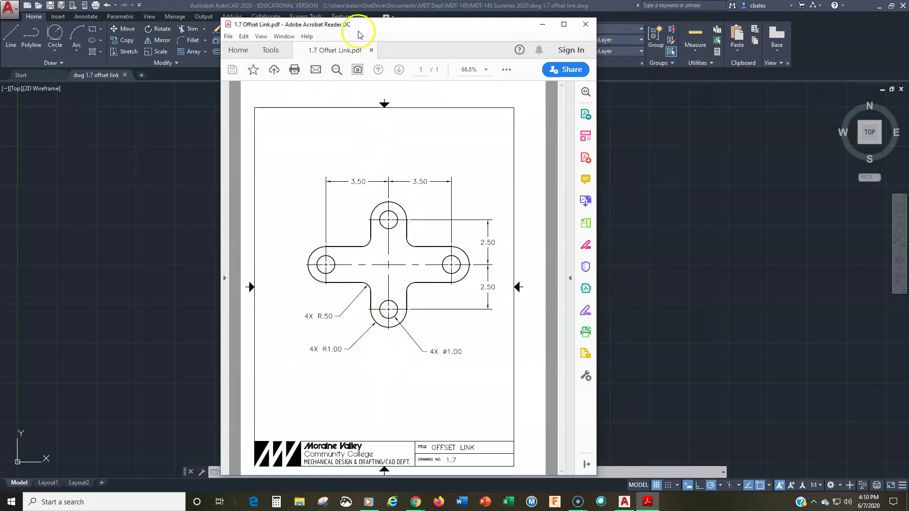
left_click_drag(357, 25, 908, 5)
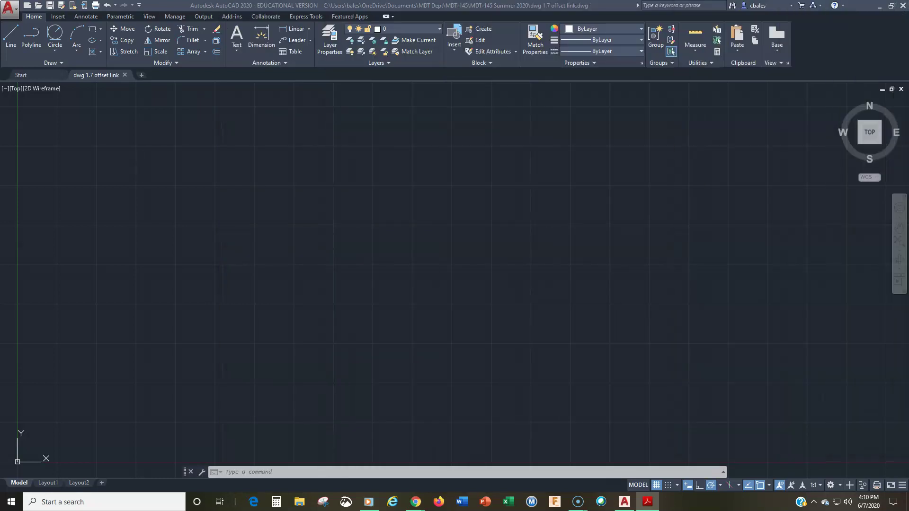
left_click(49, 63)
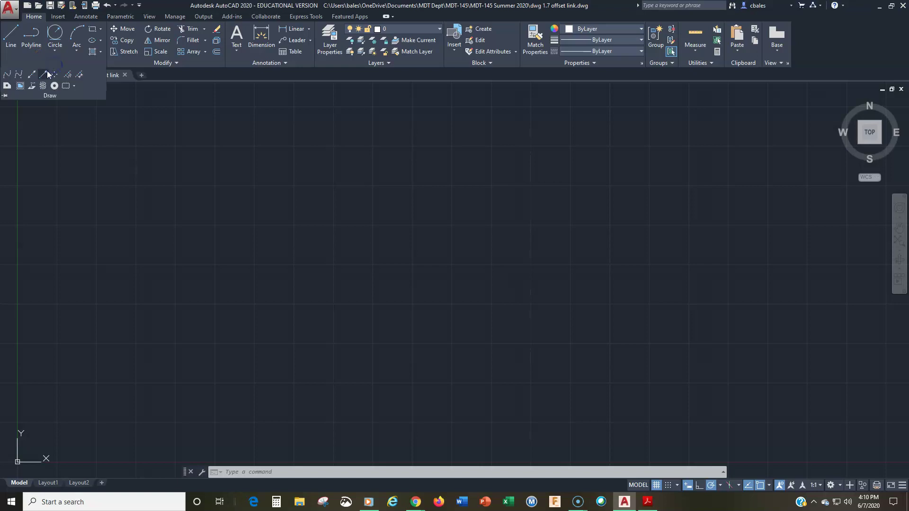
left_click(31, 74)
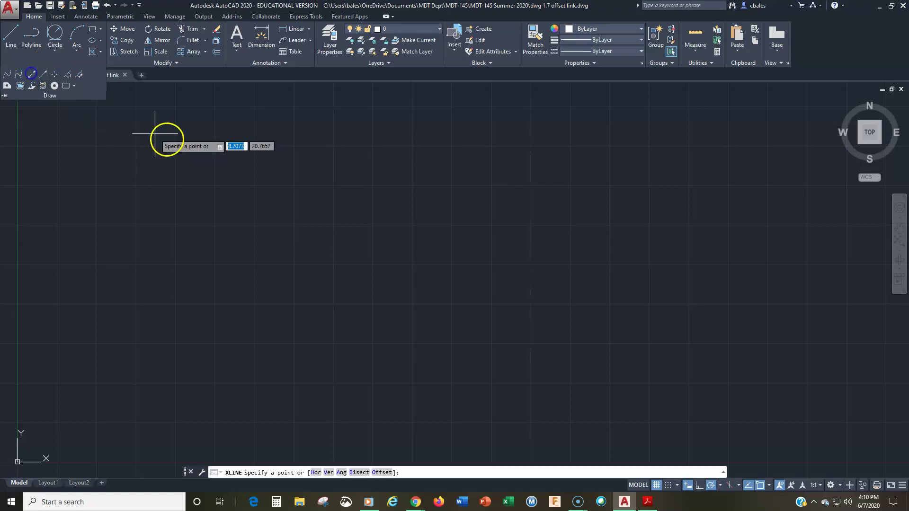
left_click(431, 261)
left_click(430, 209)
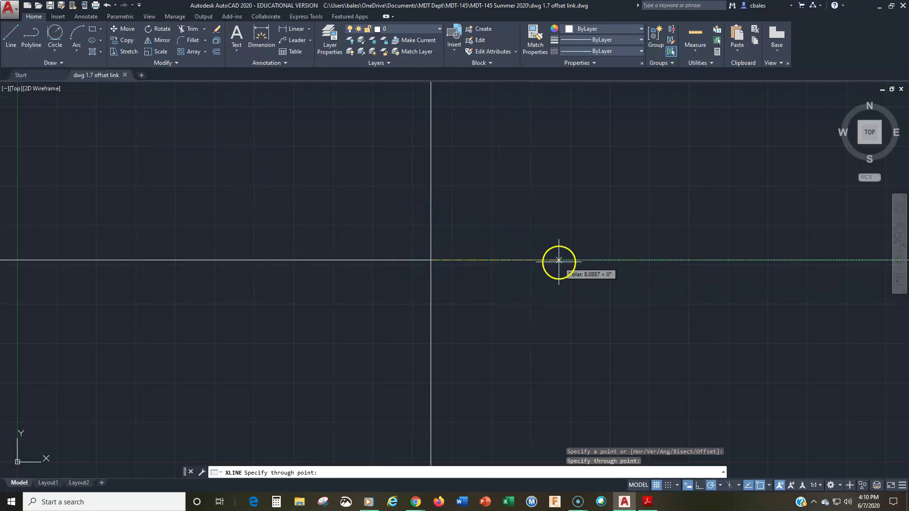
left_click(559, 261)
key("Escape")
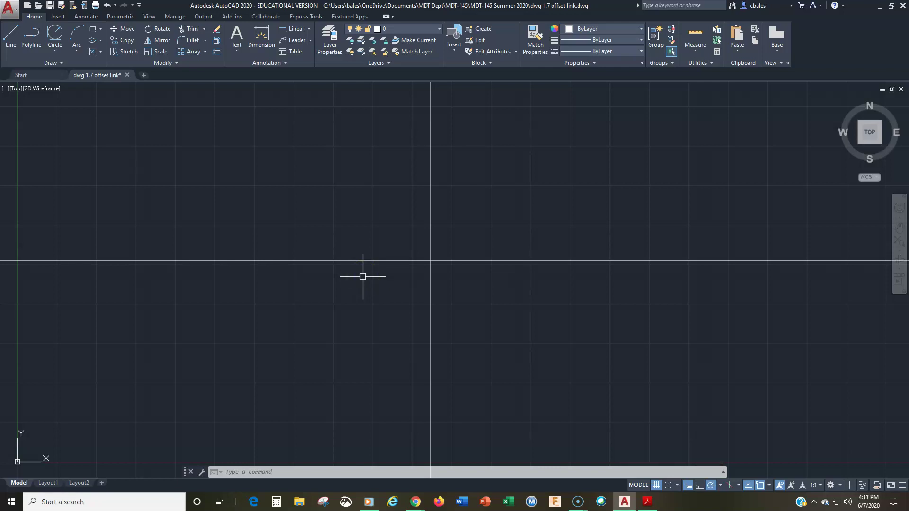
Step: Offset the vertical construction line by 3.5 to both sides
left_click(218, 51)
type("3.5")
key("Return")
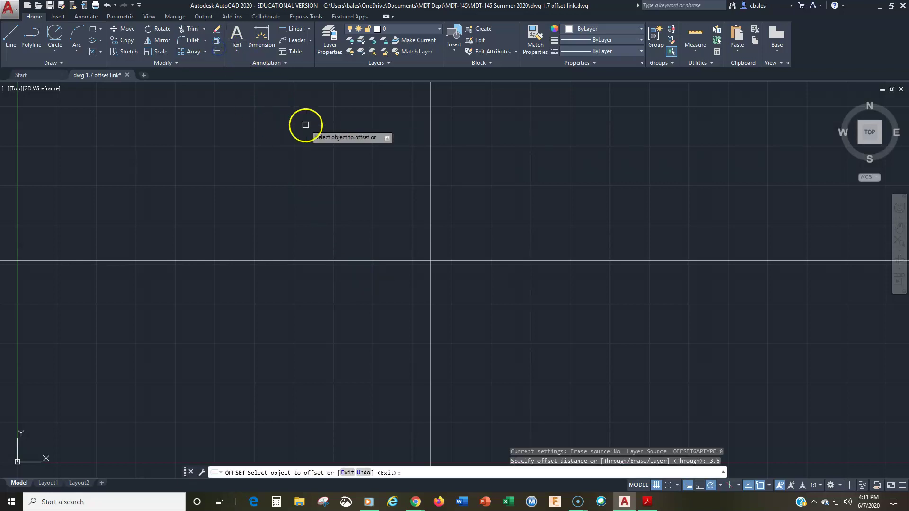
left_click(431, 220)
left_click(433, 222)
left_click(428, 229)
left_click(398, 229)
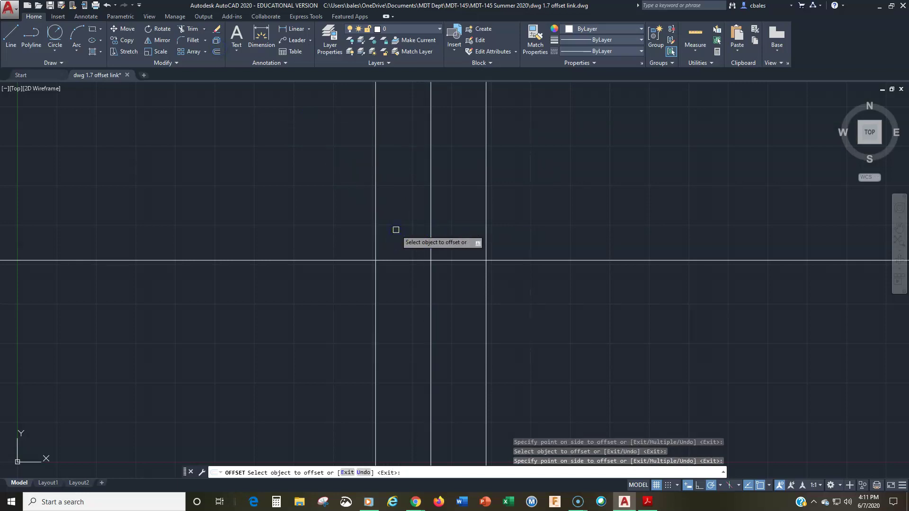
key("Return")
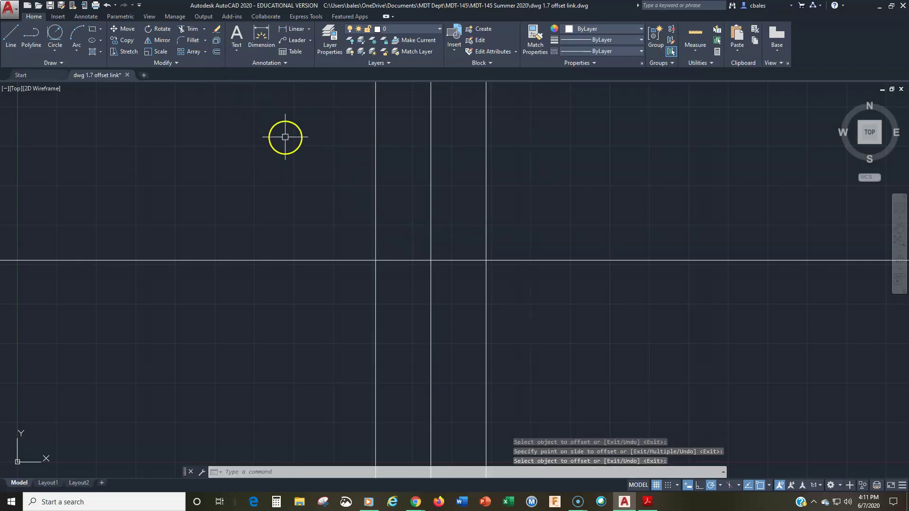
Step: Offset the horizontal construction line by 2.5 both above and below
key("Return")
type("2.5")
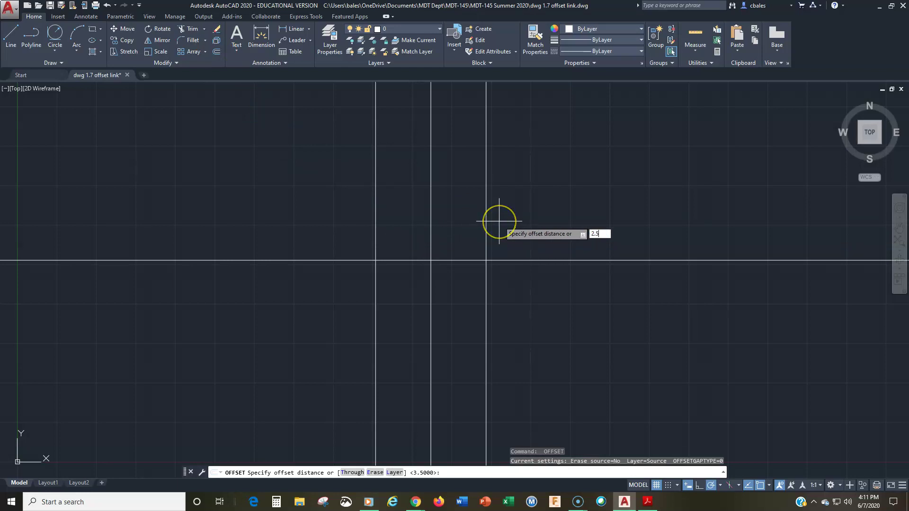
key("Return")
left_click(432, 260)
left_click(450, 240)
left_click(454, 260)
left_click(453, 268)
scroll(449, 268, "up", 4)
middle_click_drag(449, 268, 491, 282)
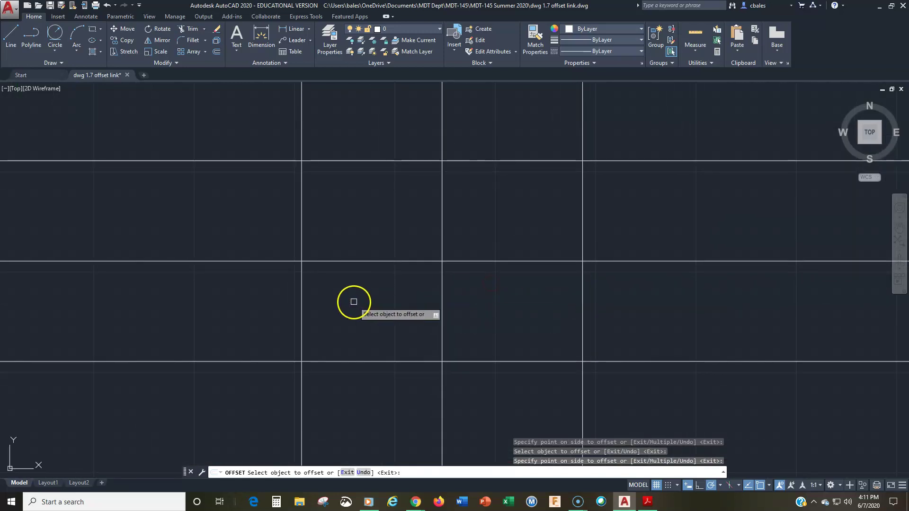
key("Escape")
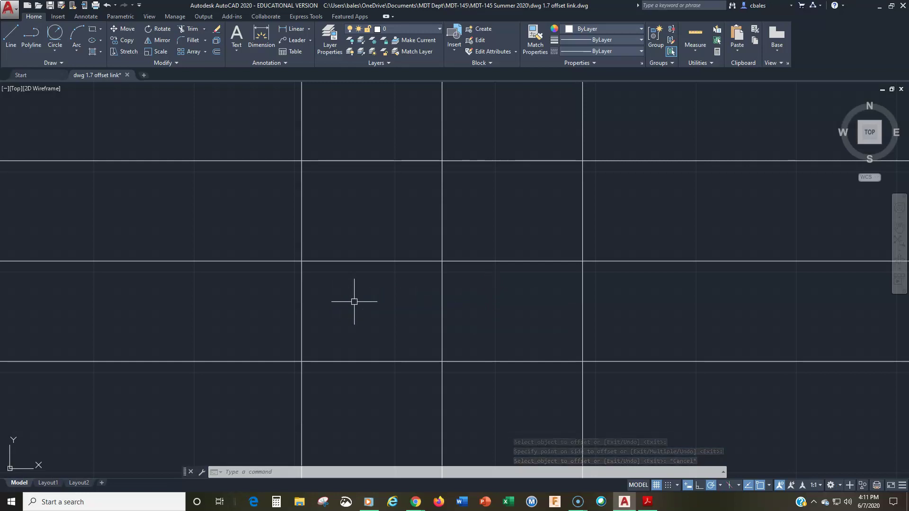
Step: Draw a circle of diameter 1 at the intersection of the center vertical and upper horizontal construction lines
left_click(56, 51)
left_click(55, 84)
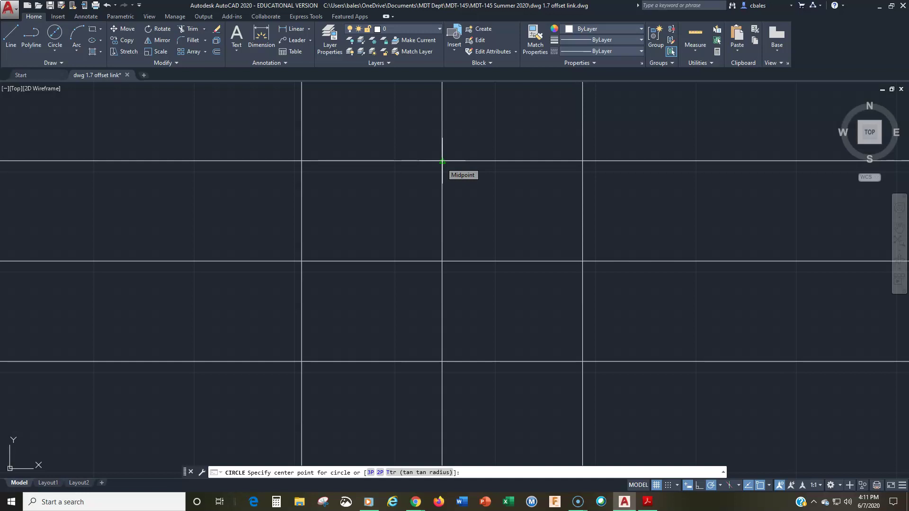
left_click(443, 161)
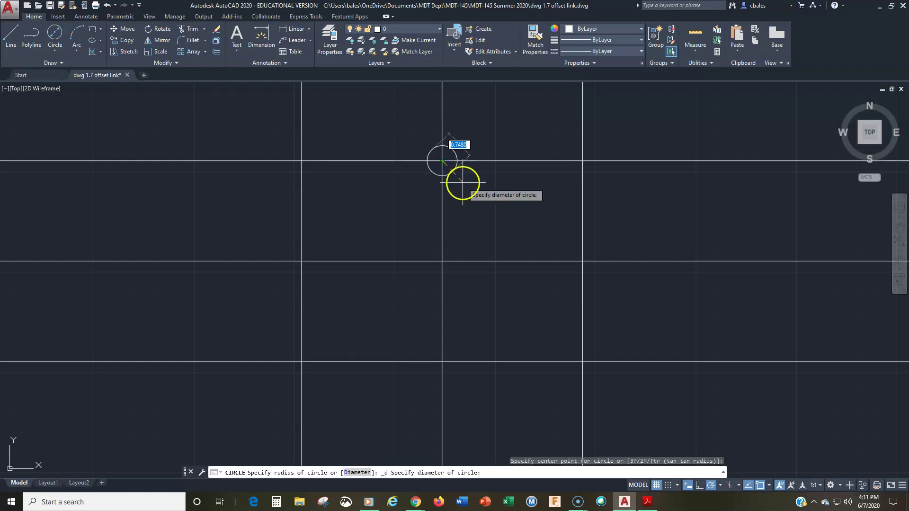
type("1")
key("Return")
Step: Draw matching diameter 1 circles at the right, lower and left hole-center intersections of the construction lines
key("Return")
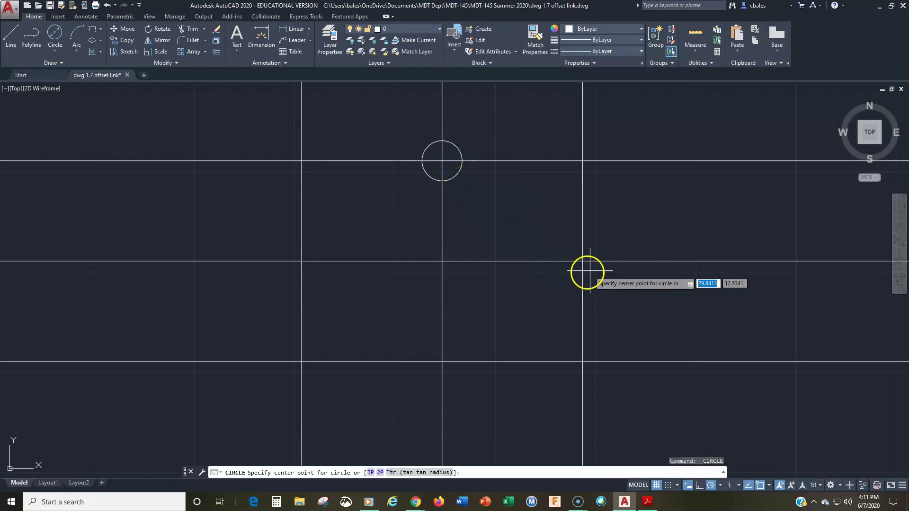
left_click(583, 262)
key("Return")
key("Return")
left_click(442, 362)
key("Return")
key("Return")
left_click(301, 261)
key("Return")
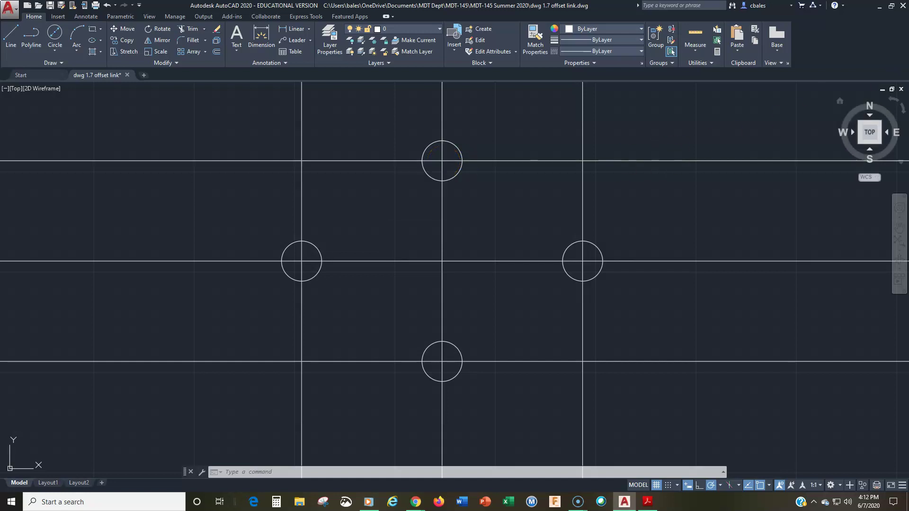
Step: Examine the rounded ends of the link in the reference PDF and the available arc creation methods in AutoCAD
key("alt+Tab")
left_click_drag(544, 35, 401, 24)
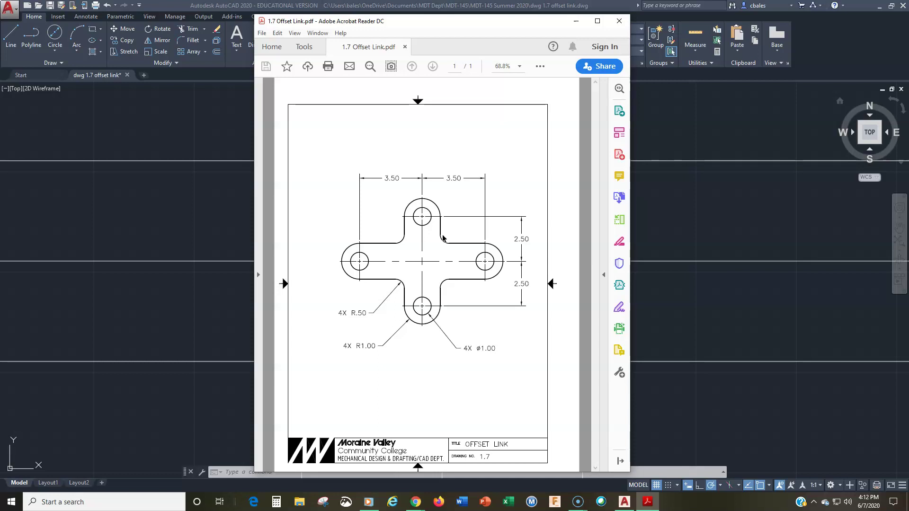
left_click(74, 57)
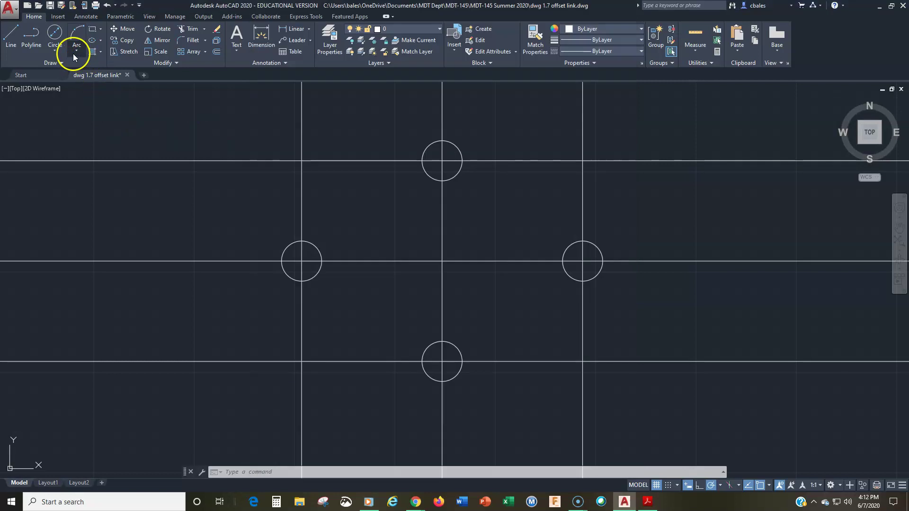
left_click(75, 53)
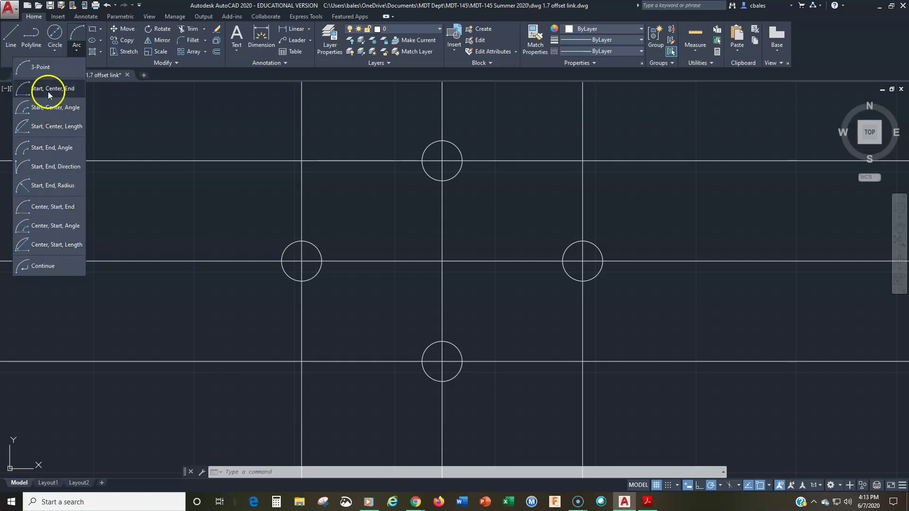
left_click(159, 119)
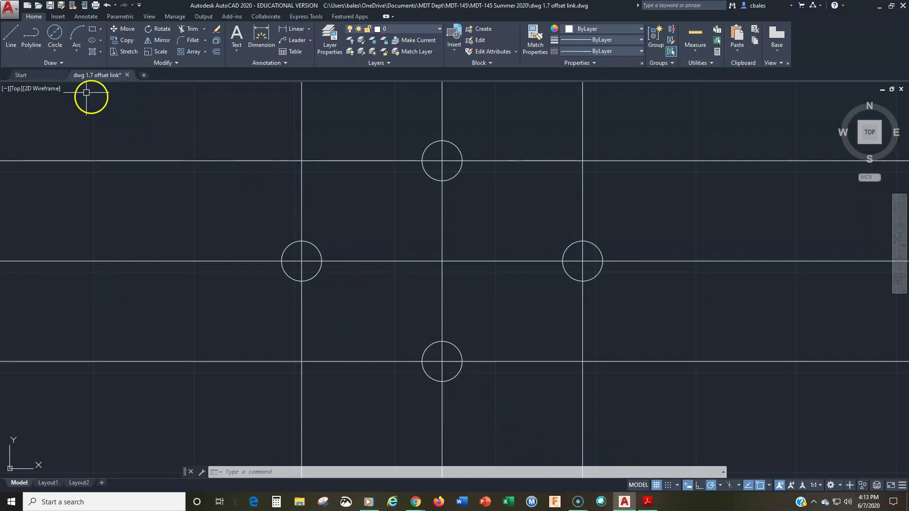
Step: Draw a circle of radius 1 concentric with the upper hole
left_click(55, 50)
left_click(47, 66)
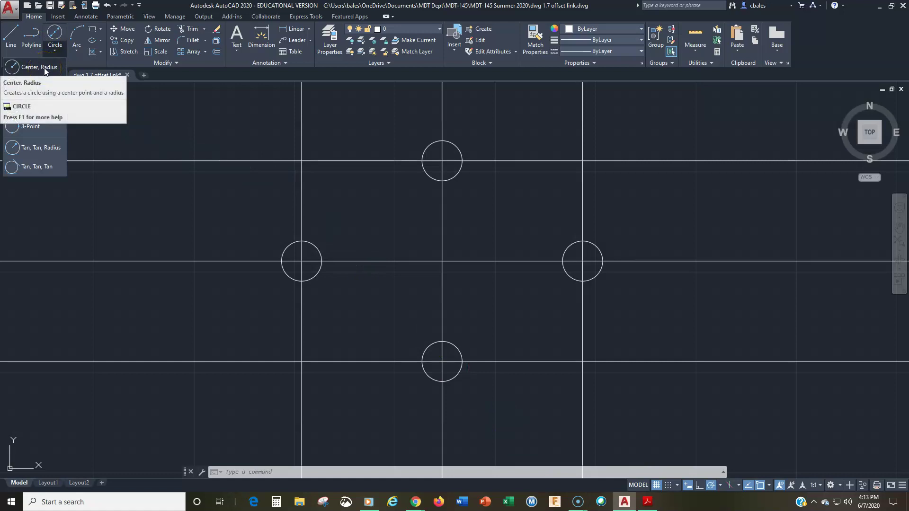
left_click(46, 68)
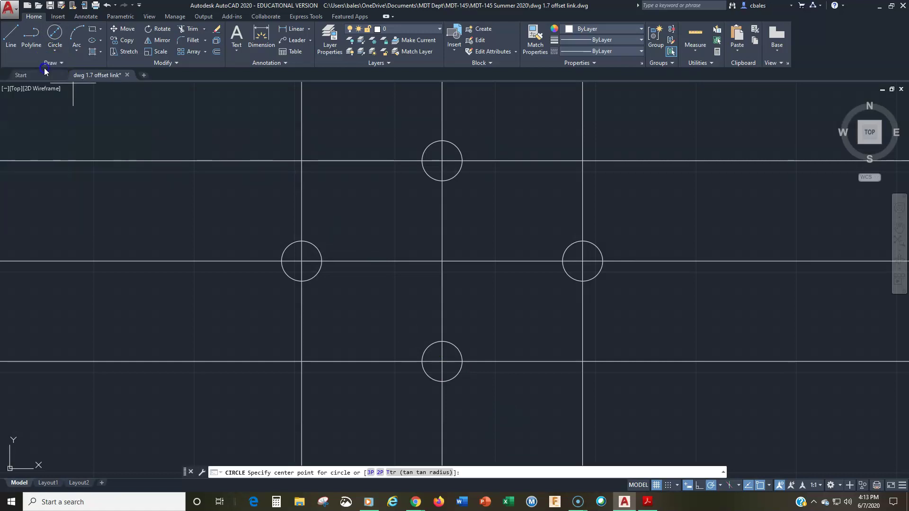
left_click(442, 161)
type("1")
key("Return")
Step: Draw matching radius 1 circles concentric with the right, lower and left holes
key("Return")
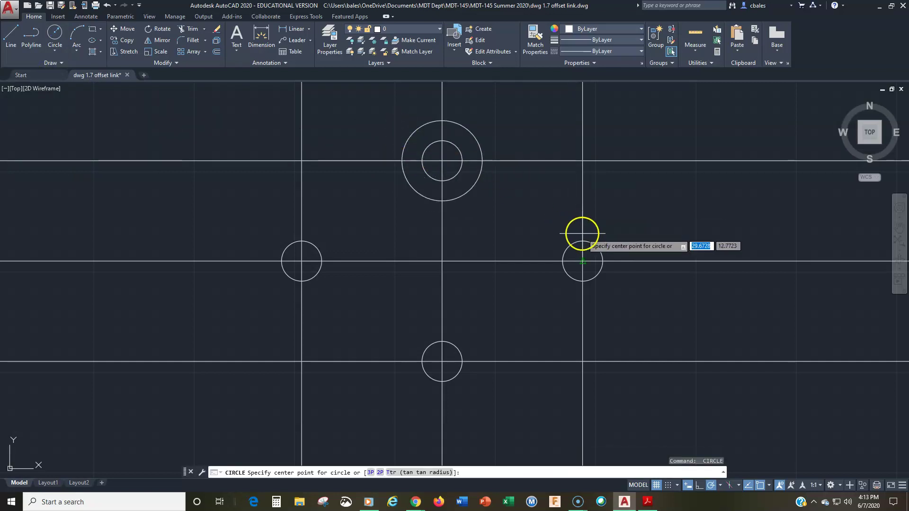
left_click(583, 261)
key("Return")
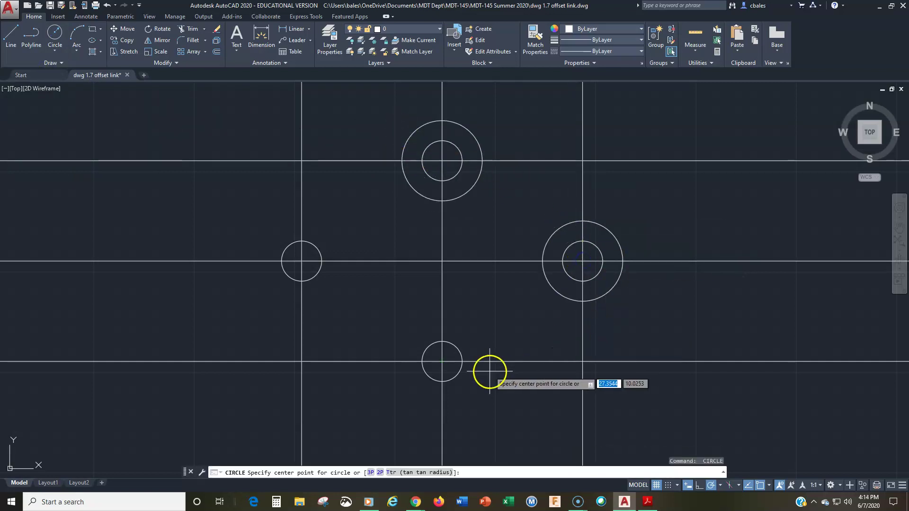
left_click(441, 362)
key("Return")
key("Return")
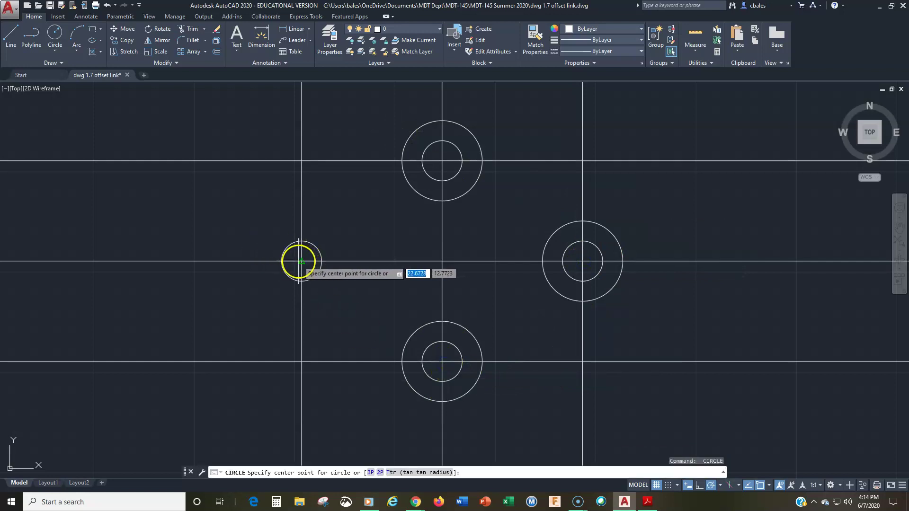
left_click(301, 261)
key("Return")
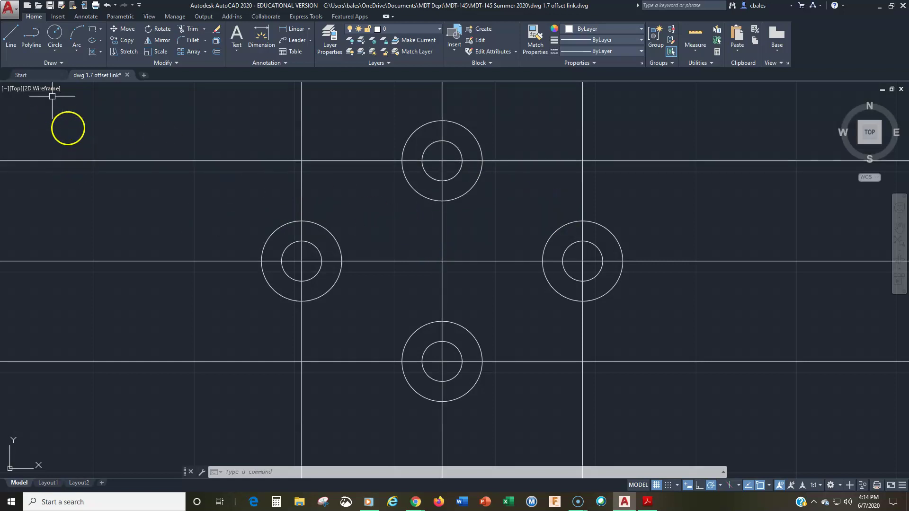
Step: Connect the left and right outer circles with horizontal lines between their top quadrants and between their bottom quadrants
left_click(11, 34)
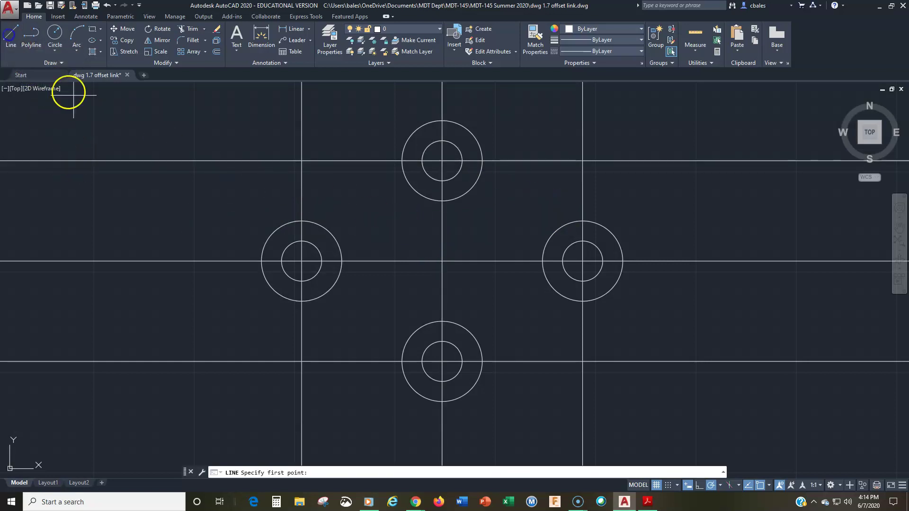
left_click(302, 220)
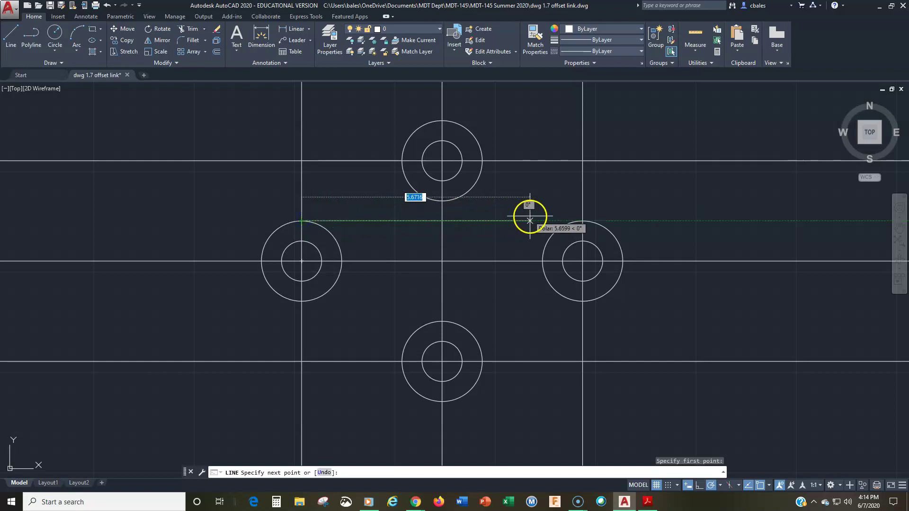
left_click(583, 221)
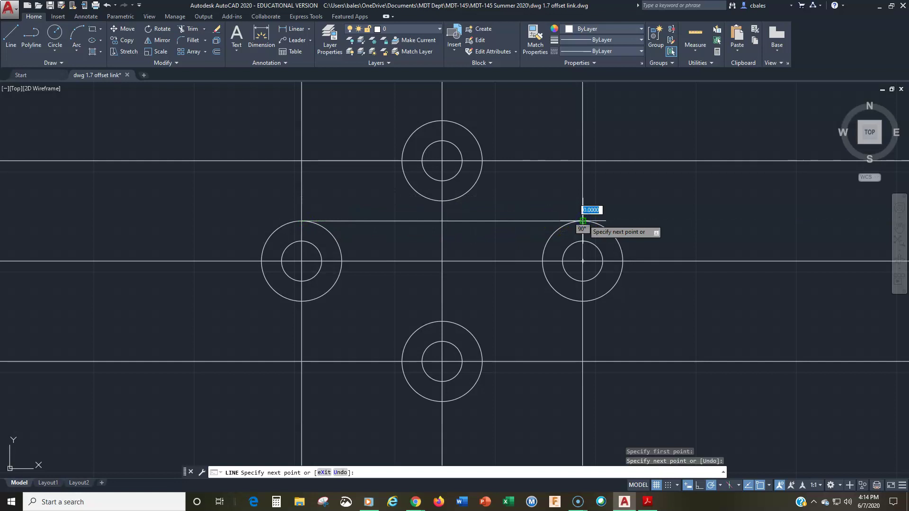
key("Return")
left_click(12, 30)
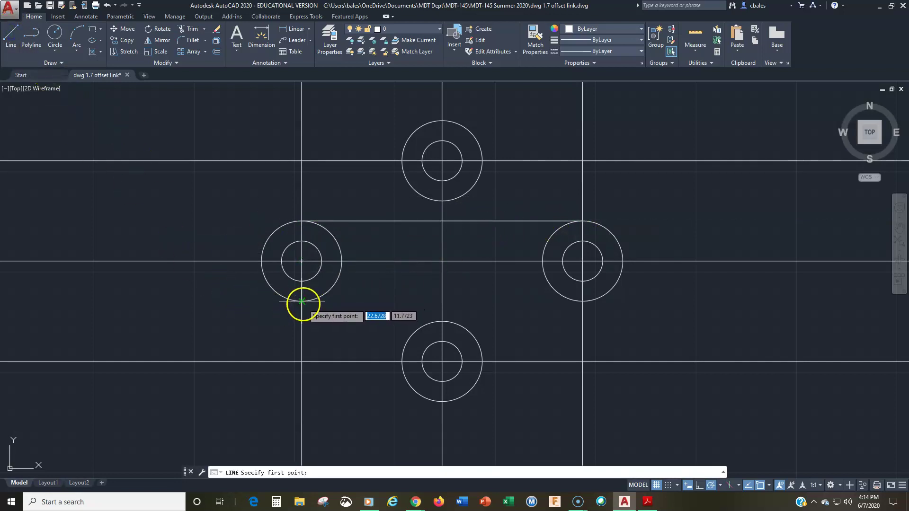
left_click(302, 302)
left_click(584, 302)
key("Return")
Step: Connect the upper and lower outer circles with vertical lines between their left quadrants and between their right quadrants
key("Return")
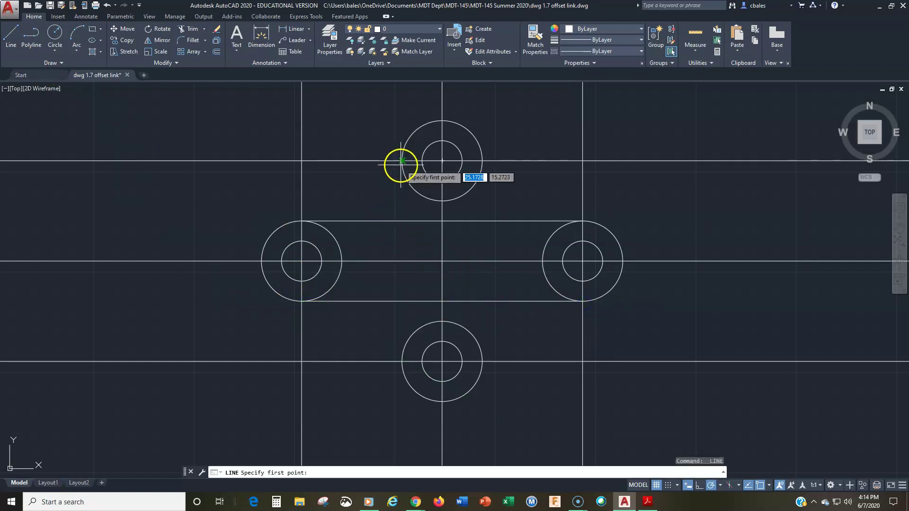
left_click(402, 161)
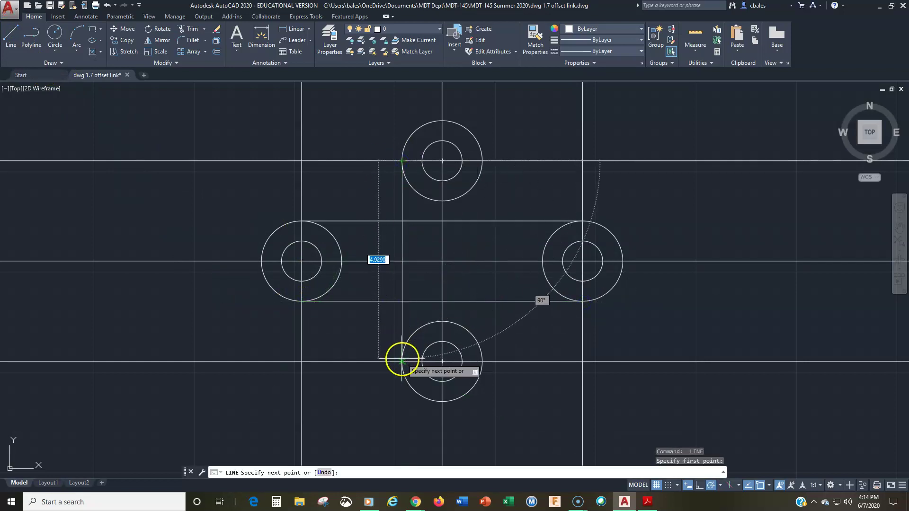
left_click(402, 361)
key("Return")
key("Return")
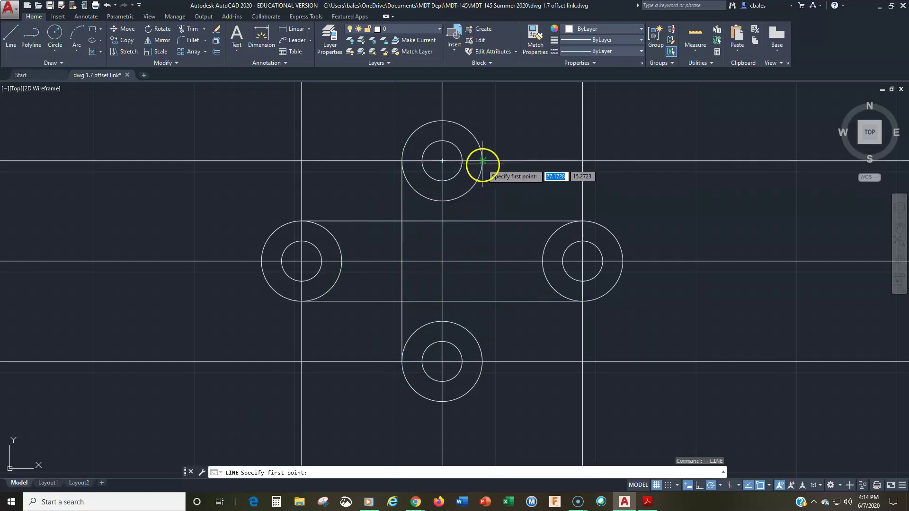
left_click(482, 161)
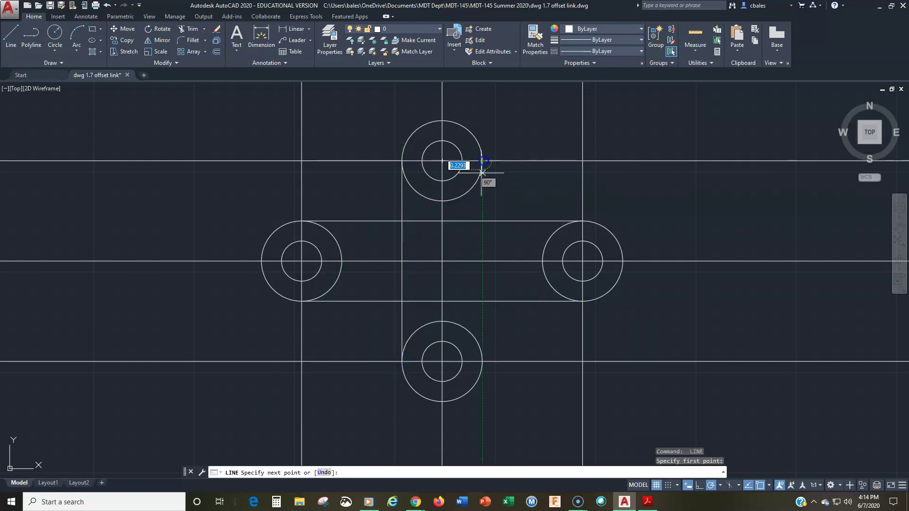
left_click(482, 361)
key("Return")
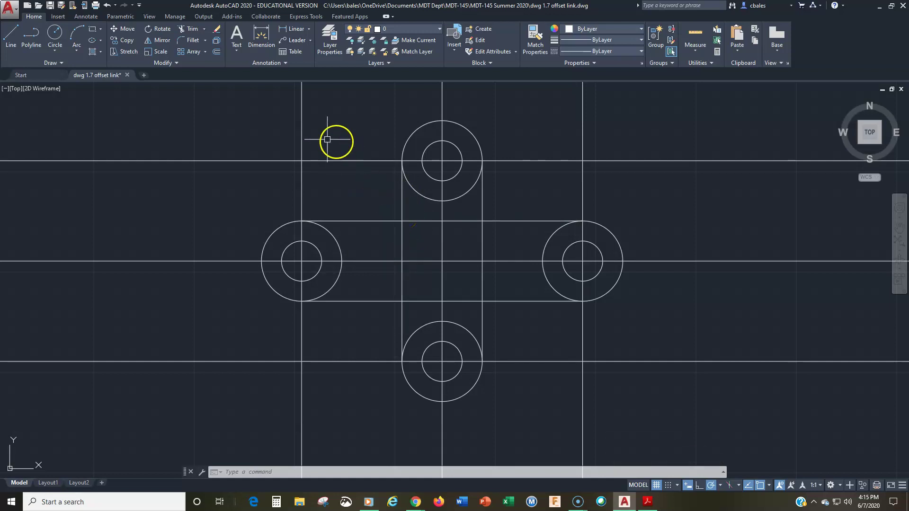
Step: Erase all three vertical and three horizontal construction lines that cross the hole centers
left_click(217, 30)
left_click(335, 126)
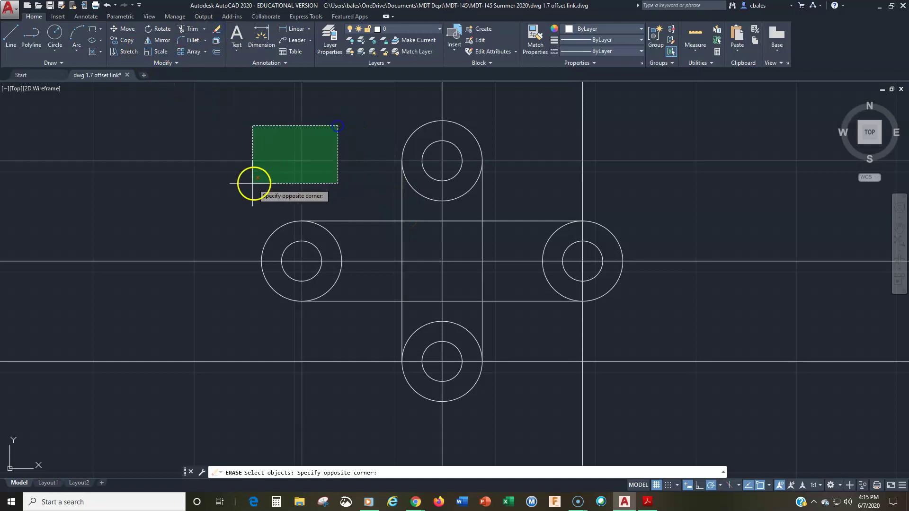
left_click(251, 183)
left_click(611, 130)
left_click(557, 179)
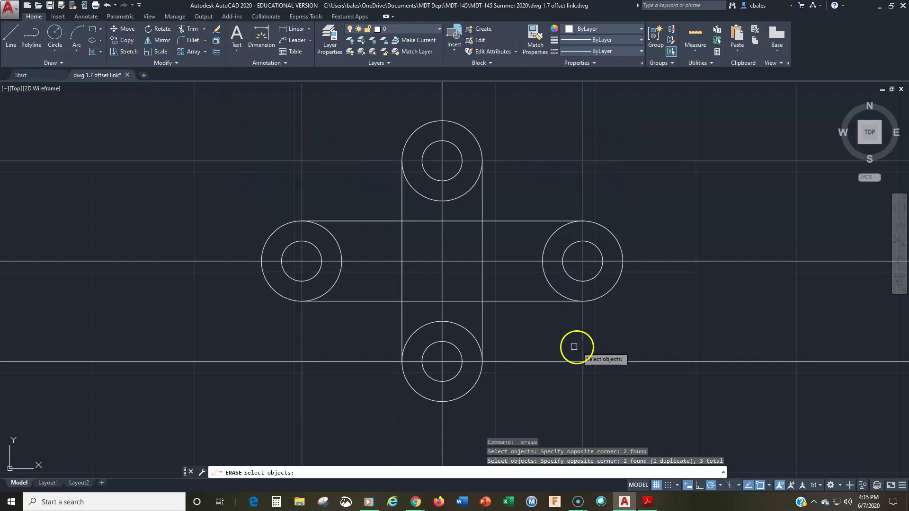
left_click(343, 346)
left_click(293, 403)
left_click(493, 407)
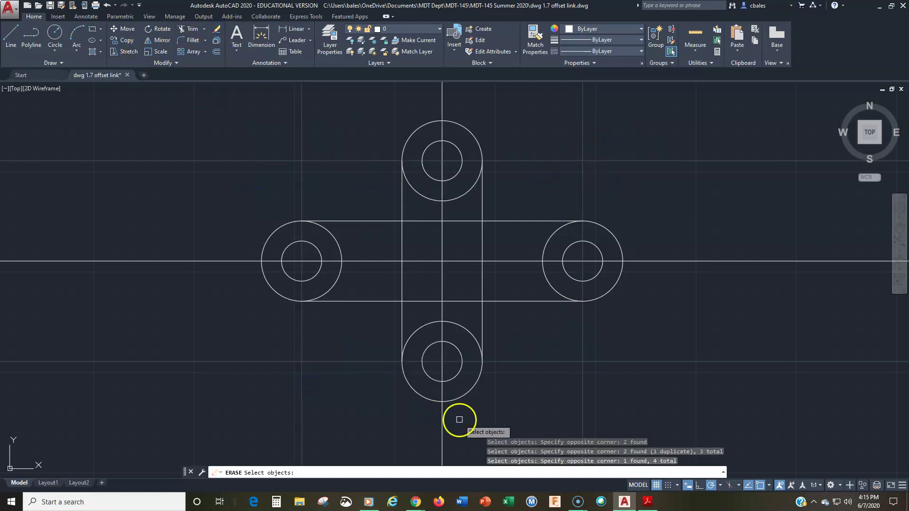
left_click(420, 431)
left_click(147, 218)
left_click(93, 316)
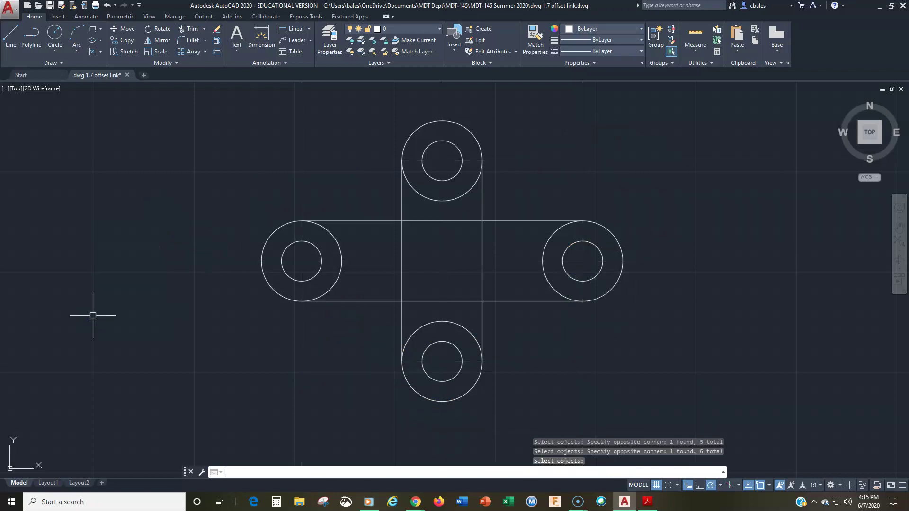
key("Return")
Step: Check the inner corners in the reference PDF and draw a radius 0.5 circle tangent to both edges of the upper-left inner corner
scroll(325, 270, "up", 4)
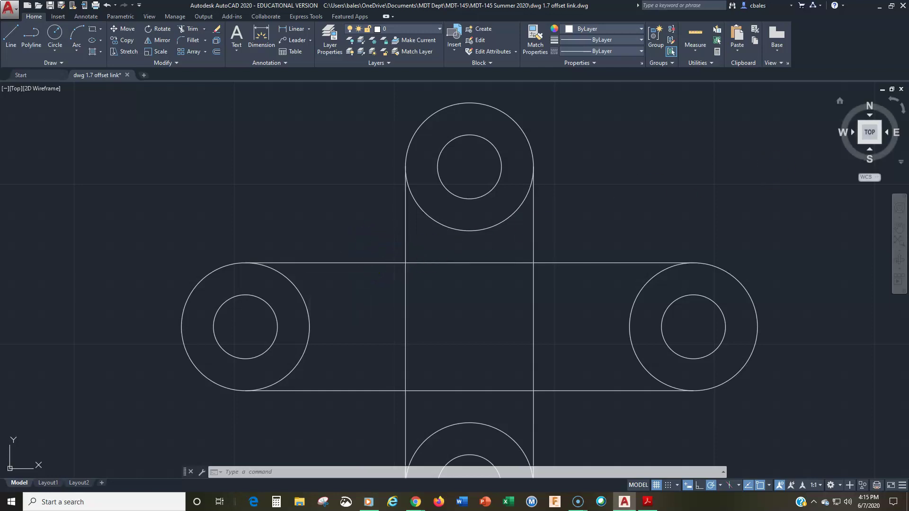
key("alt+Tab")
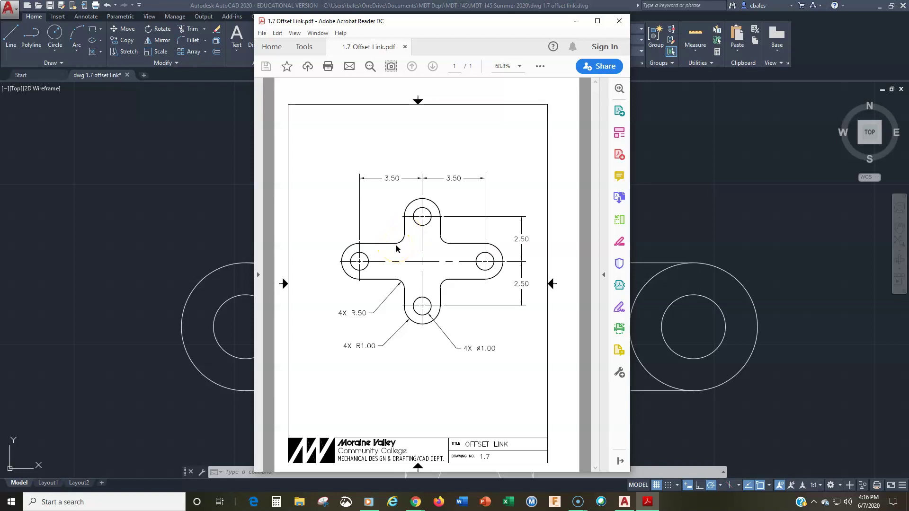
left_click_drag(420, 23, 908, 28)
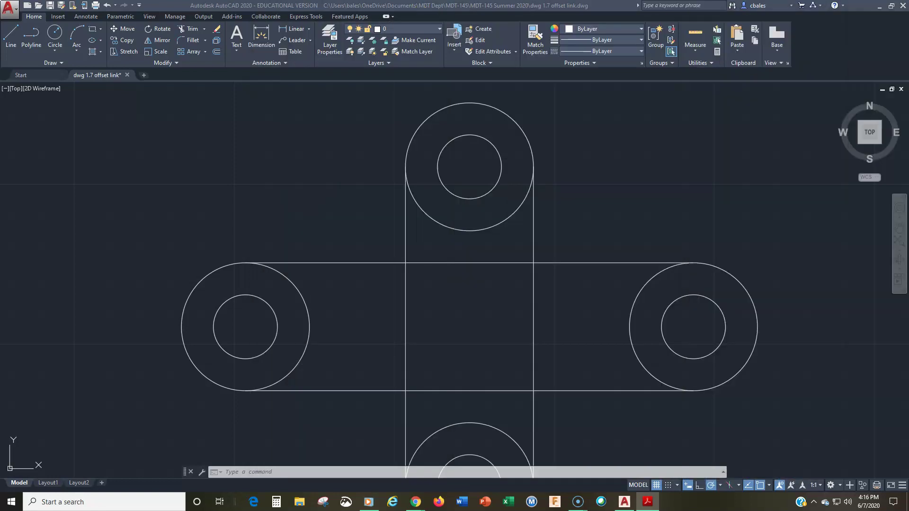
left_click(55, 52)
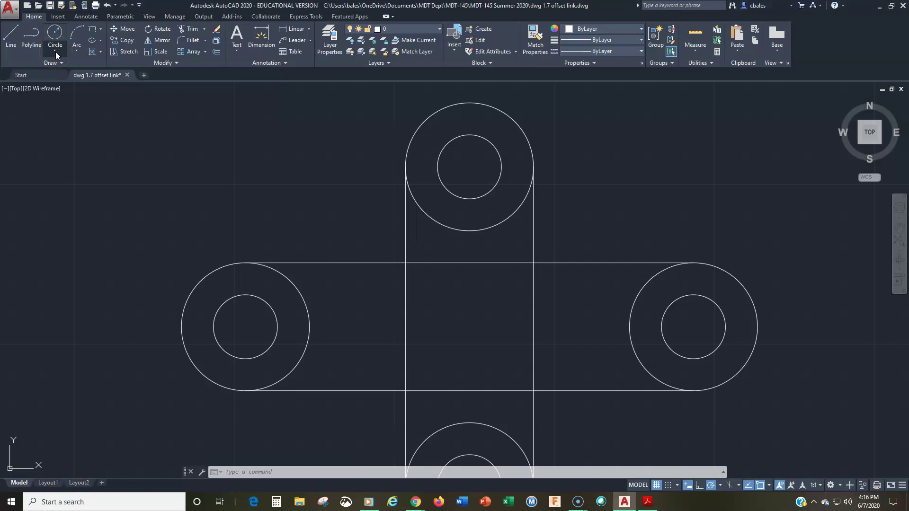
left_click(56, 47)
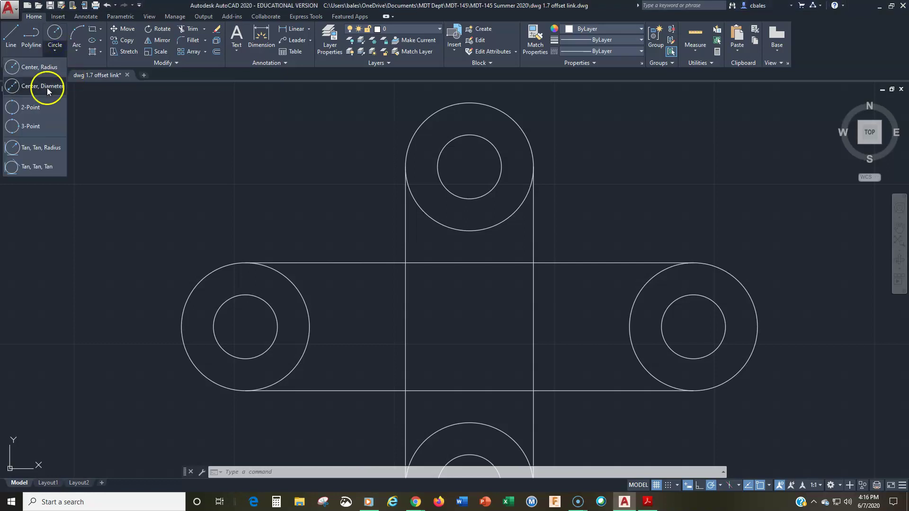
left_click(44, 148)
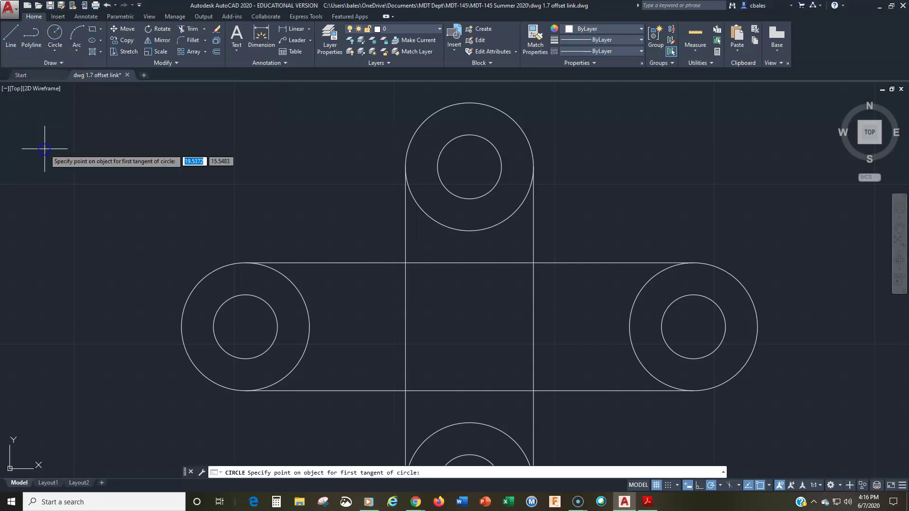
left_click(403, 230)
left_click(376, 261)
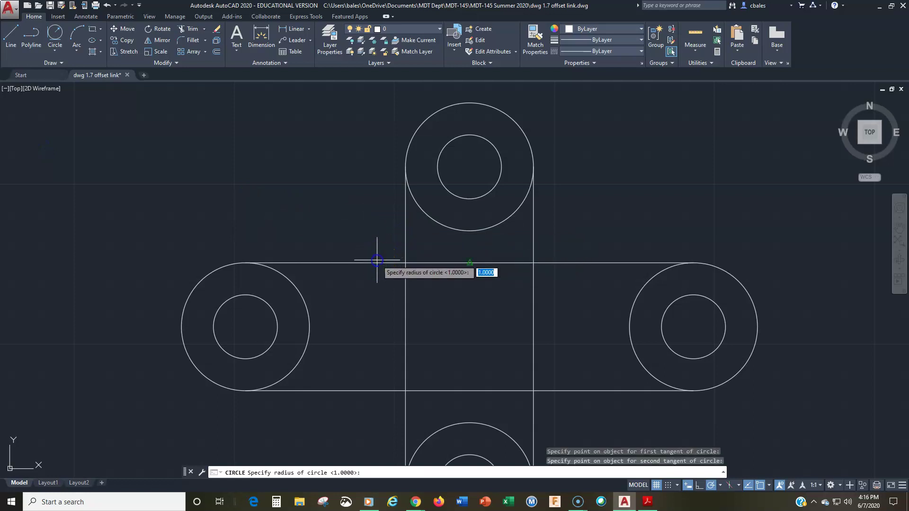
type(".5")
key("Return")
left_click(332, 303)
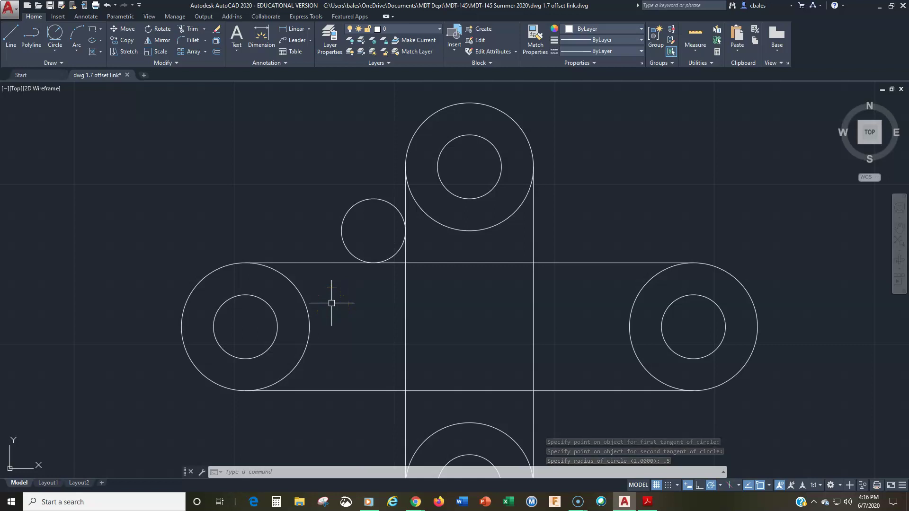
Step: Offset the right vertical edge outward and the upper horizontal edge upward by 0.5
middle_click_drag(351, 294, 270, 305)
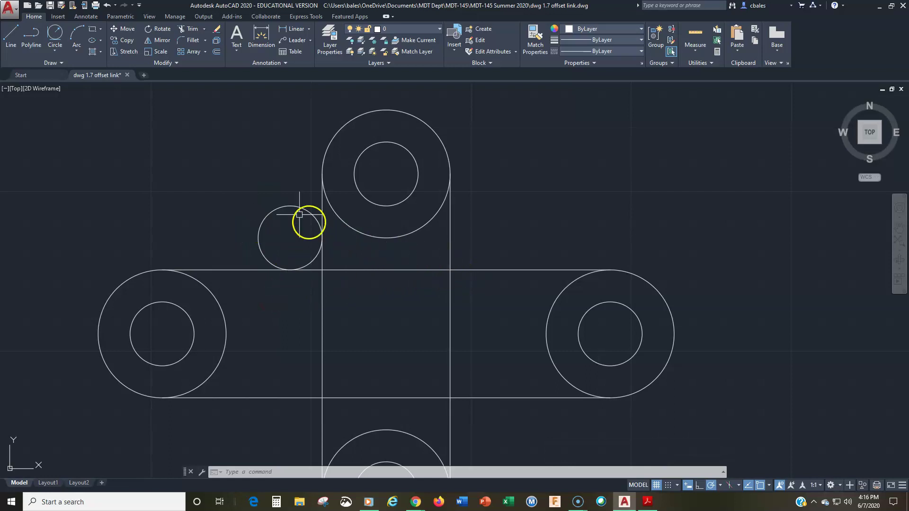
left_click(53, 51)
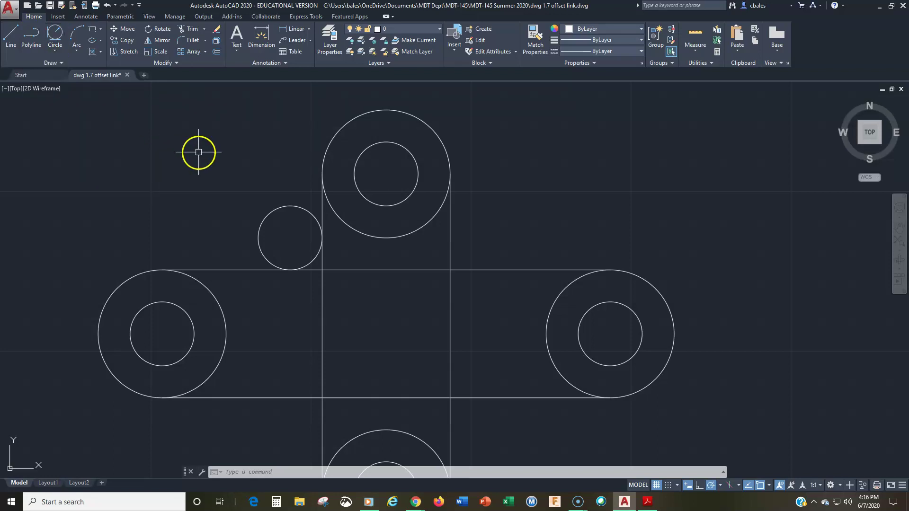
left_click(216, 53)
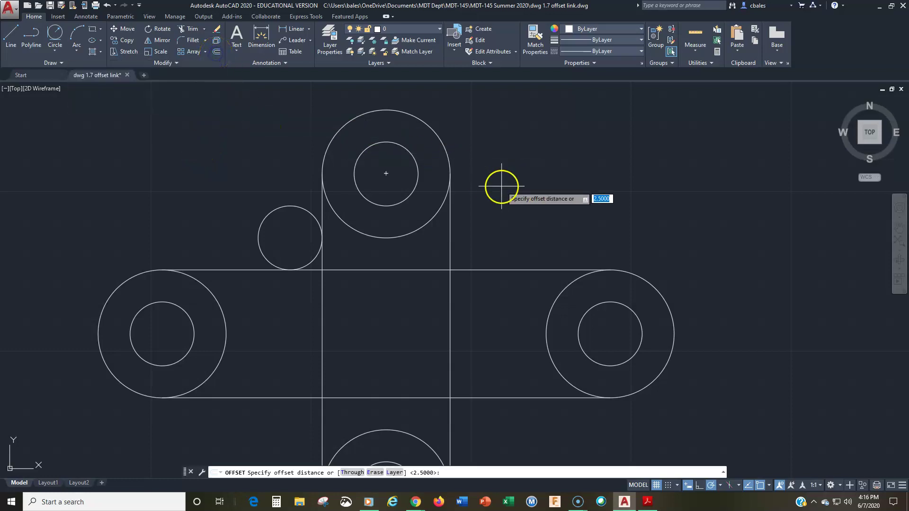
type(".5")
key("Return")
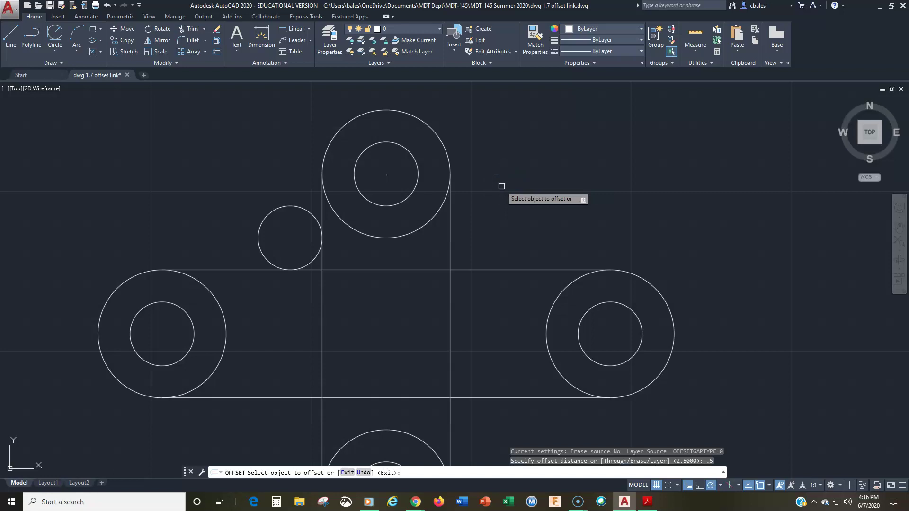
left_click(451, 223)
left_click(469, 227)
left_click(511, 269)
left_click(509, 248)
key("Return")
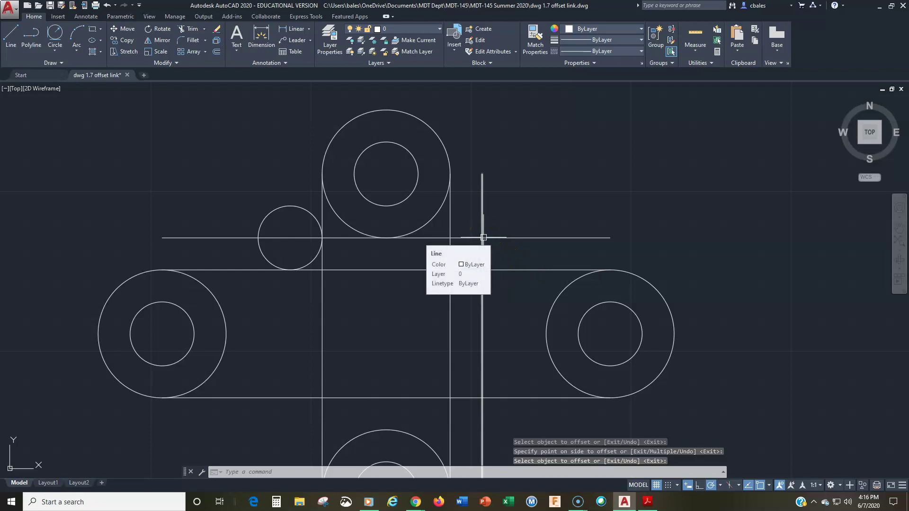
Step: Draw a circle centered where the two offset lines intersect, with its radius reaching the right vertical edge
left_click(54, 54)
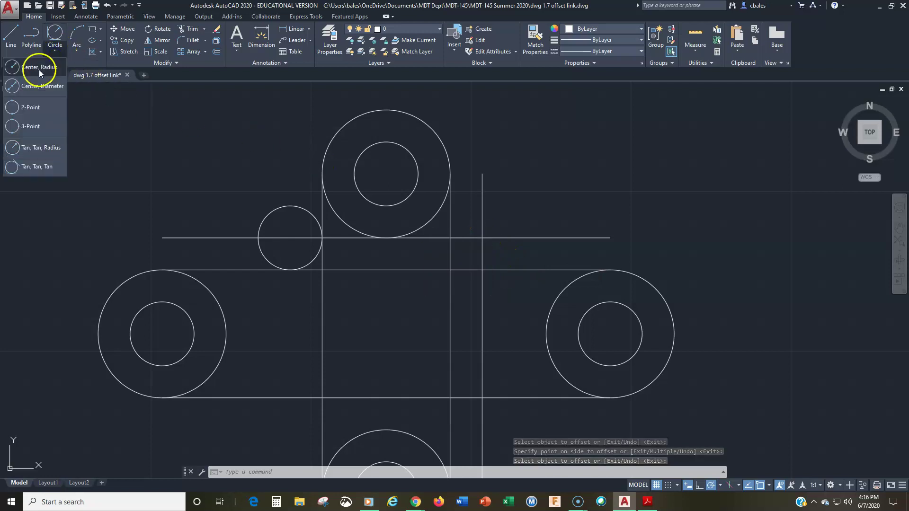
left_click(42, 67)
left_click(482, 238)
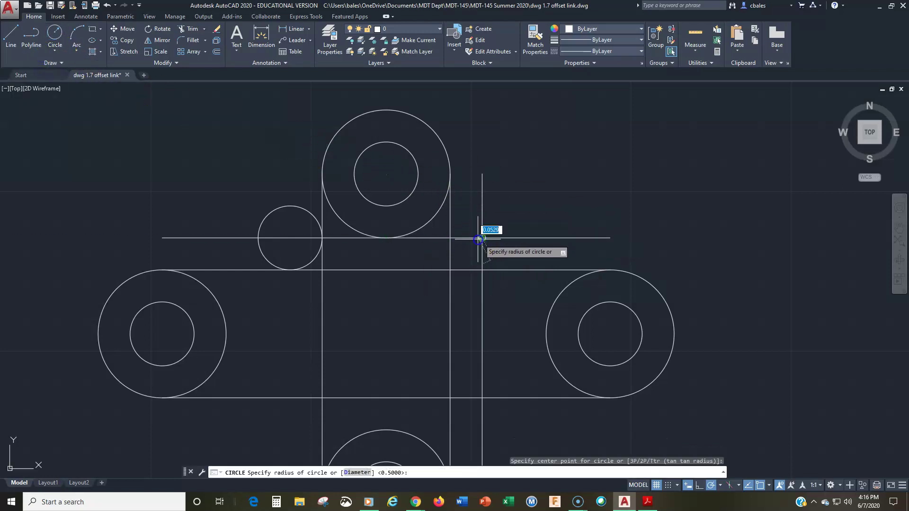
left_click(450, 238)
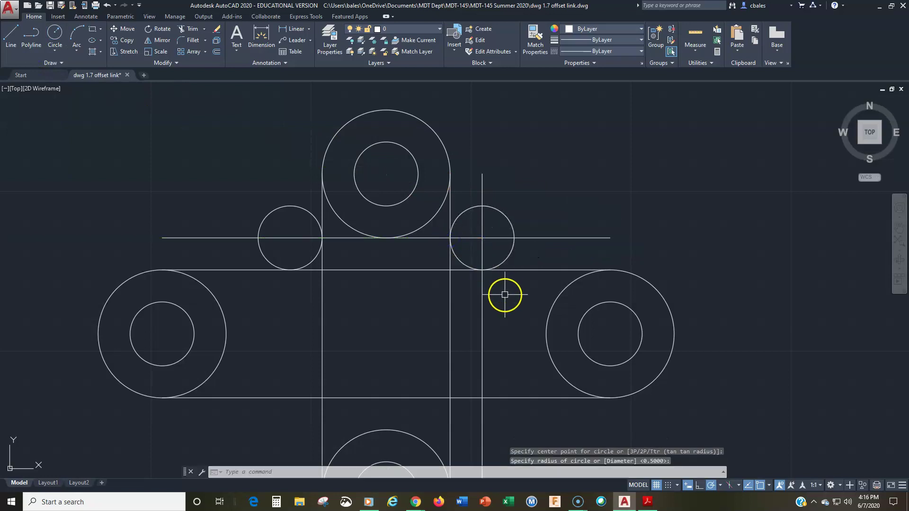
Step: Erase the horizontal and vertical offset lines that pass through the centers of the two small corner circles
middle_click_drag(400, 307, 427, 320)
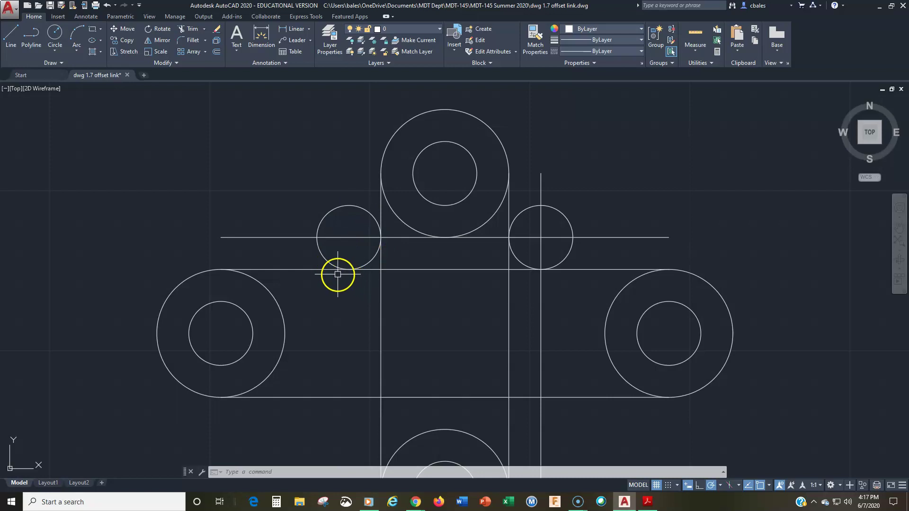
left_click(216, 32)
left_click(279, 237)
left_click(540, 251)
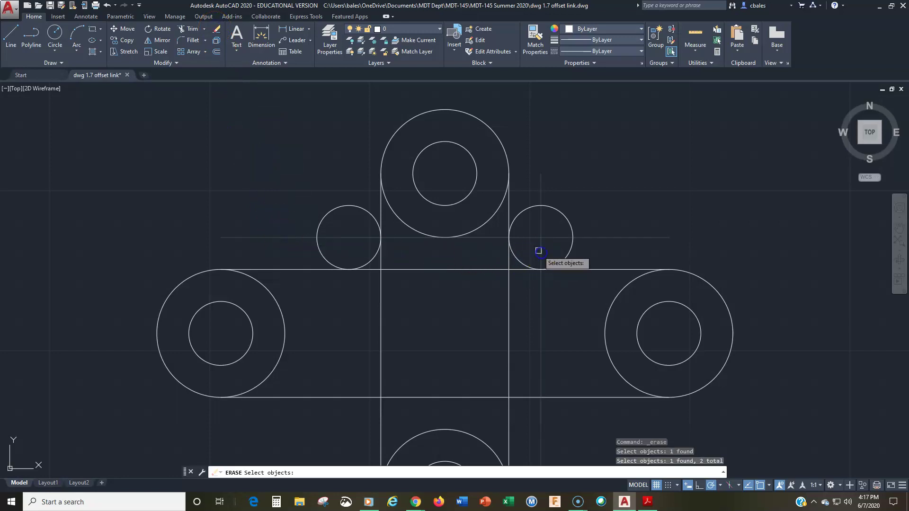
key("Return")
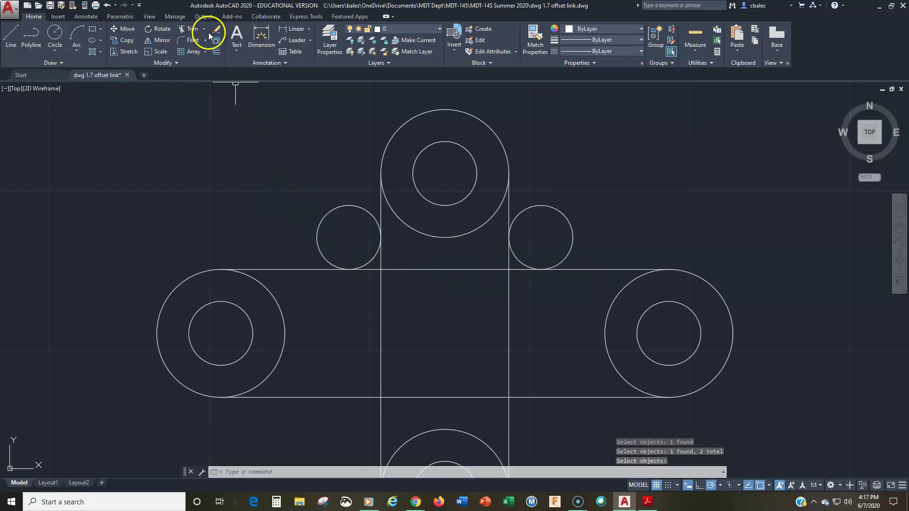
Step: Trim both small circles against the vertical edges and upper horizontal edge, keeping only the inner corner arcs
left_click(191, 30)
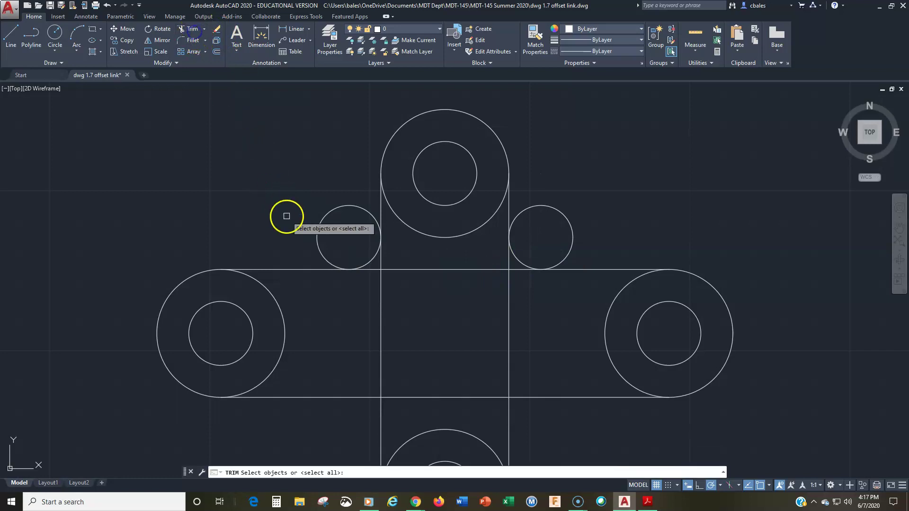
left_click(380, 261)
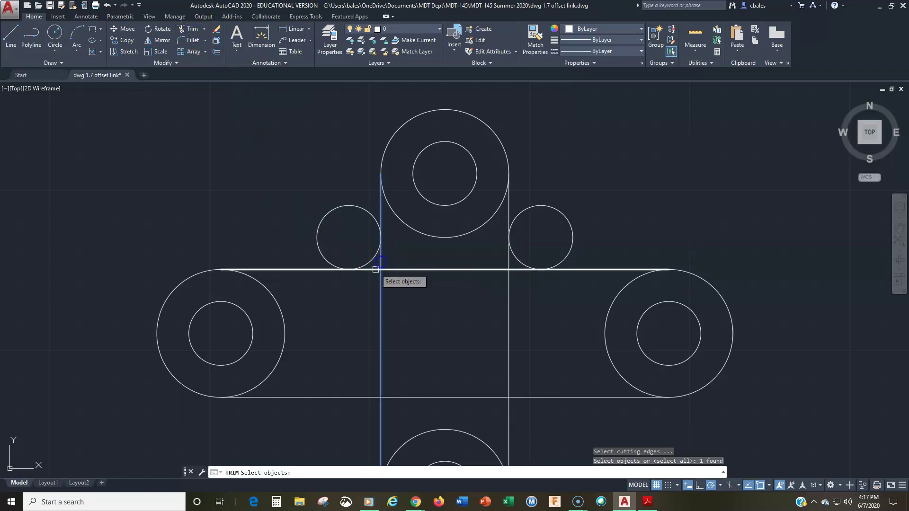
left_click(372, 271)
left_click(509, 299)
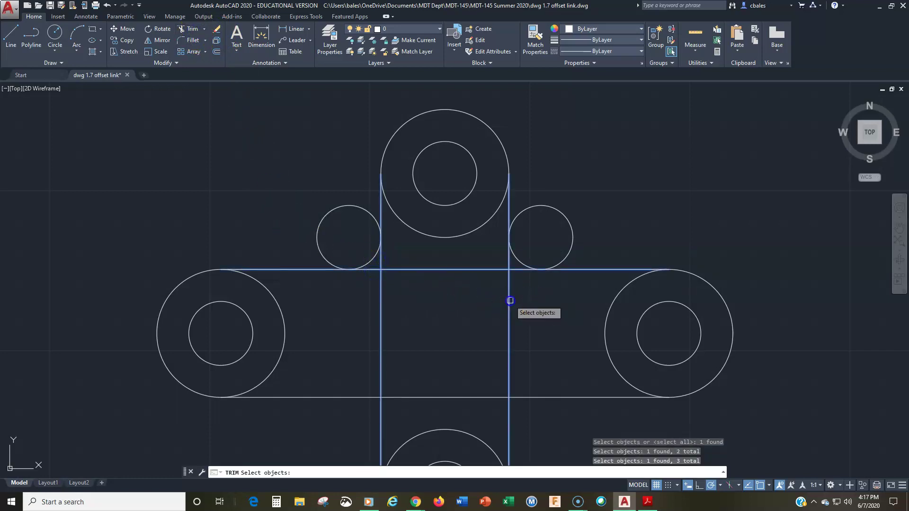
right_click(485, 290)
left_click(337, 204)
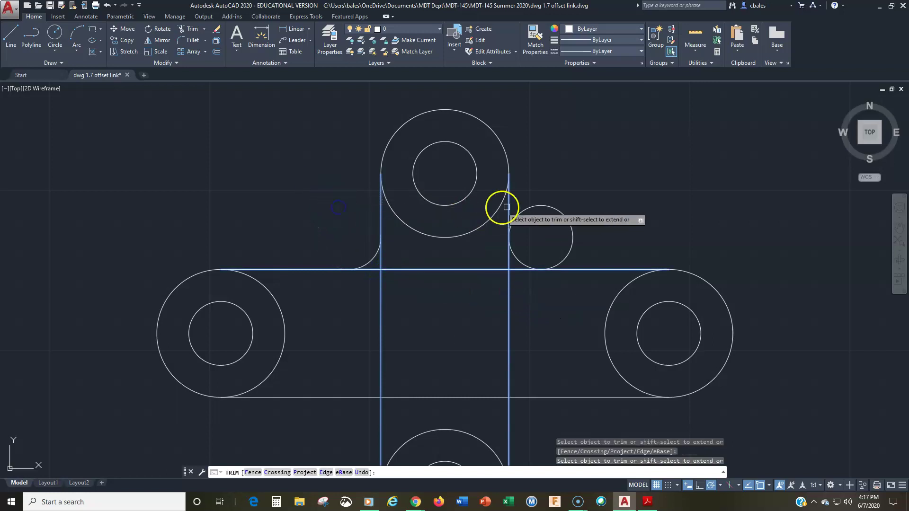
left_click(540, 206)
right_click(385, 305)
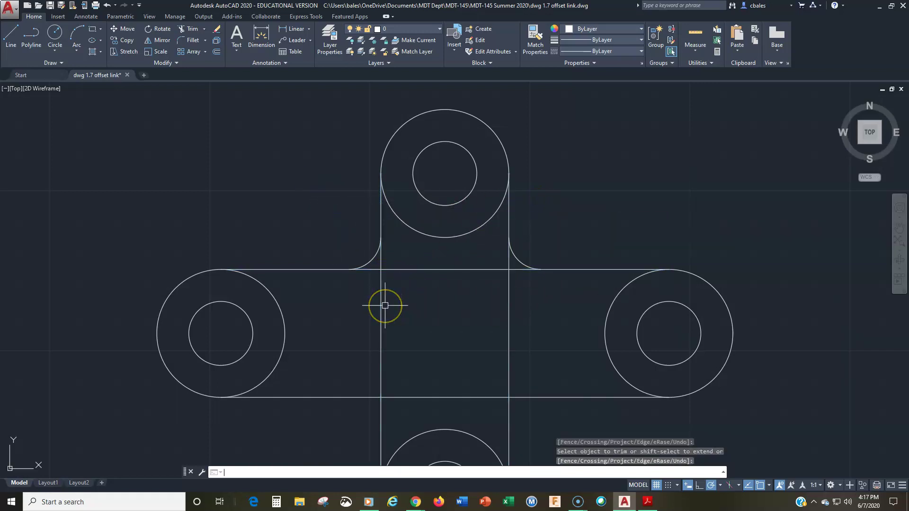
Step: Trim the upper horizontal edge between the corner arcs and both vertical edges from the arcs down to the lower horizontal edge
right_click(385, 298)
left_click(372, 258)
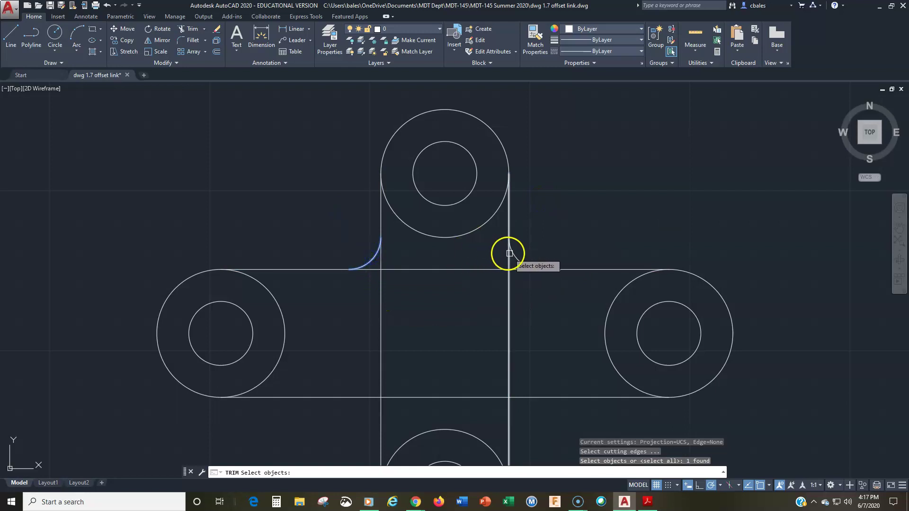
left_click(515, 255)
left_click(418, 270)
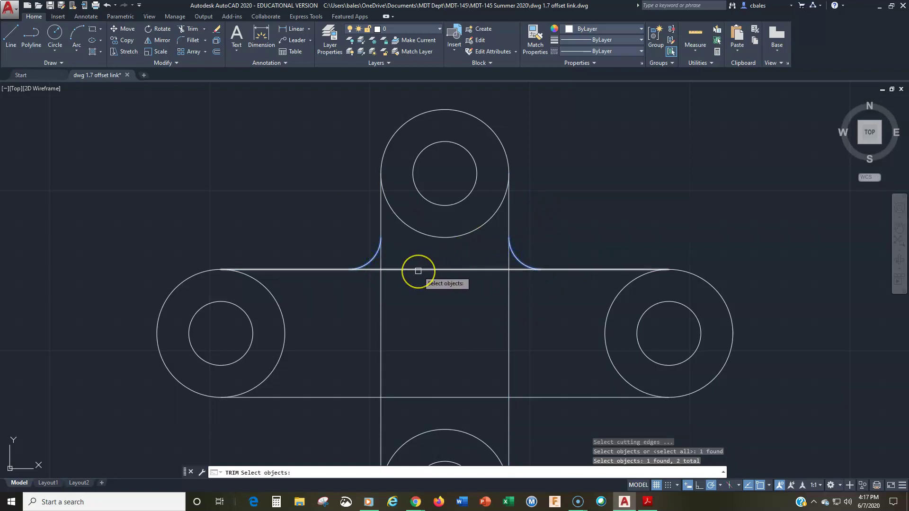
left_click(363, 398)
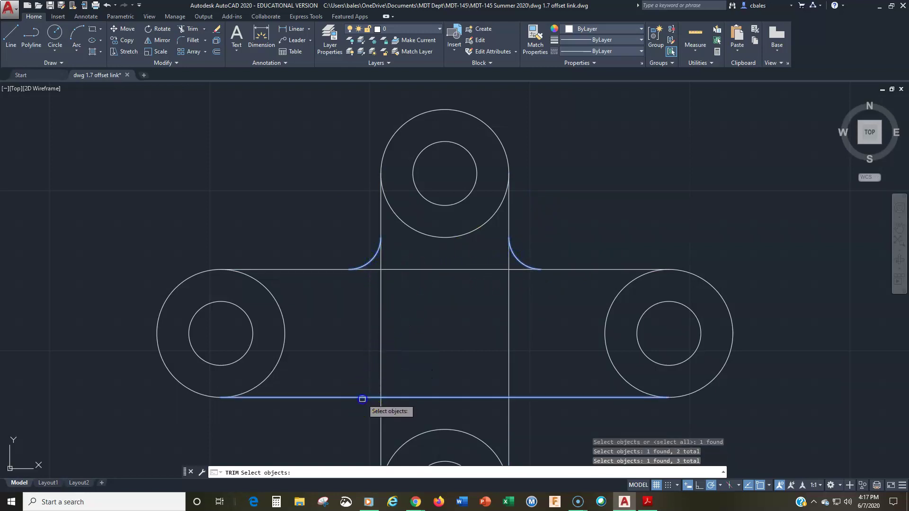
key("Return")
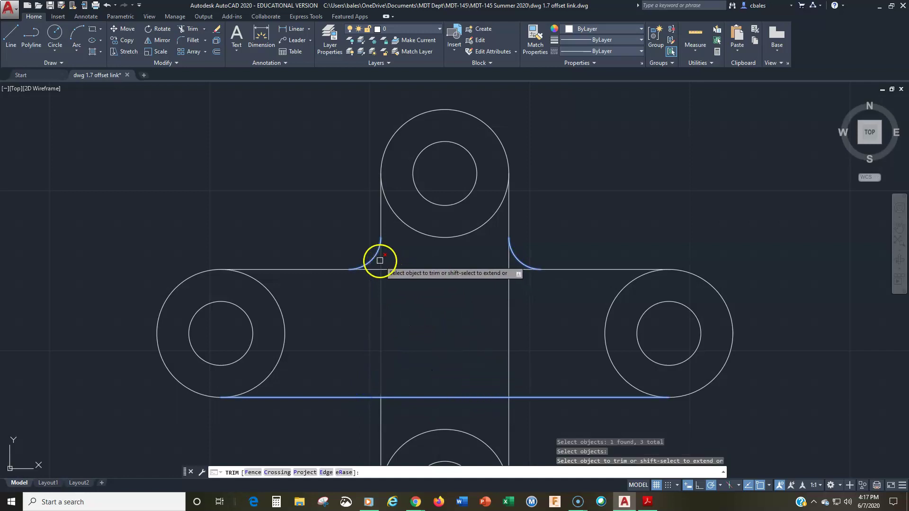
left_click(410, 266)
left_click(508, 278)
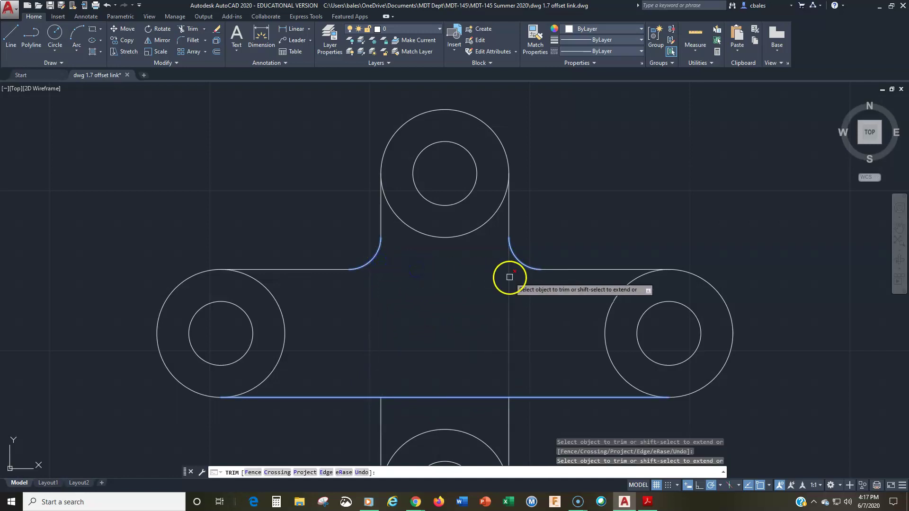
key("Return")
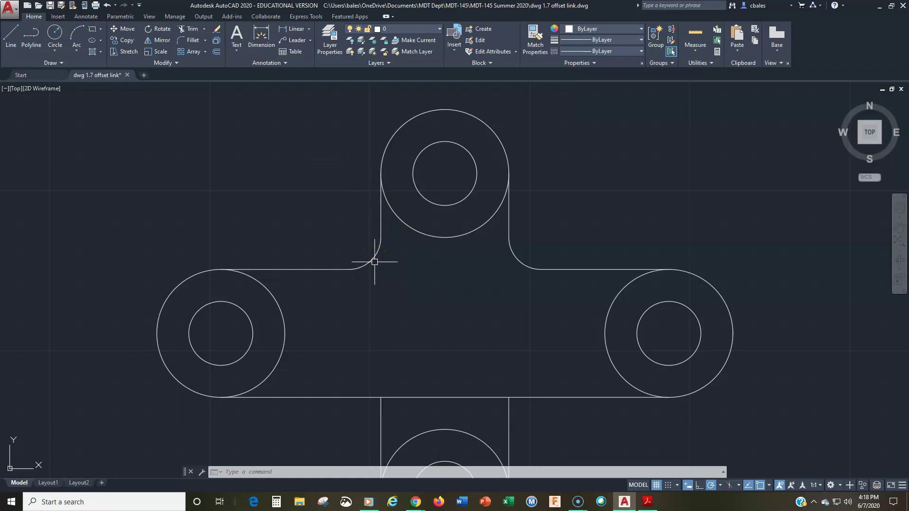
Step: Undo the trims of the straight edges and the two small corner circles
type("u")
key("Return")
type("u")
key("Return")
left_click(374, 304)
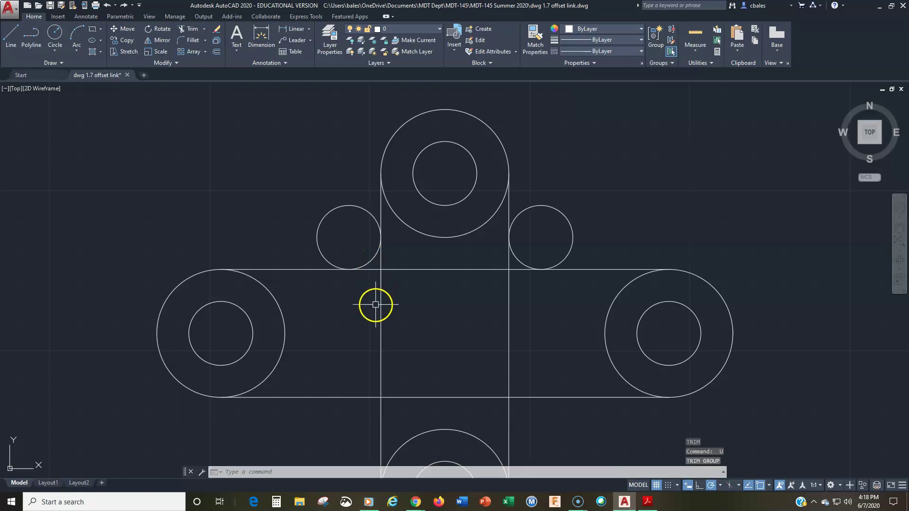
Step: Erase the two small circles at the upper inner corners
type("e")
key("Return")
left_click(359, 210)
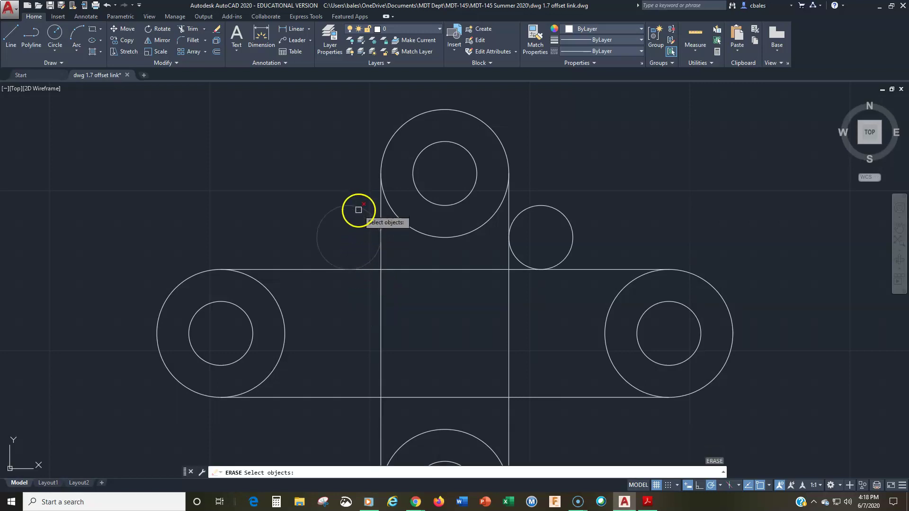
left_click(529, 207)
right_click(357, 297)
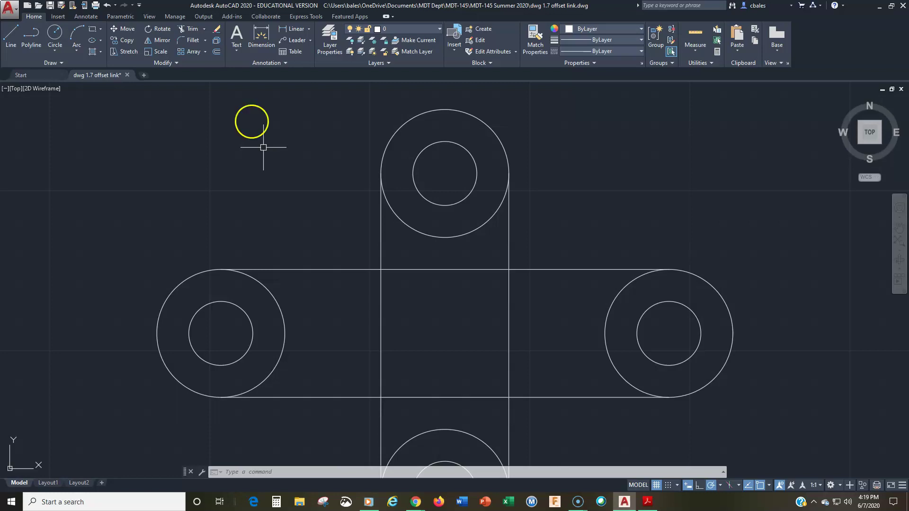
Step: Fillet the upper-left inner corner between the left vertical edge and upper horizontal edge with a radius of 0.5
left_click(190, 40)
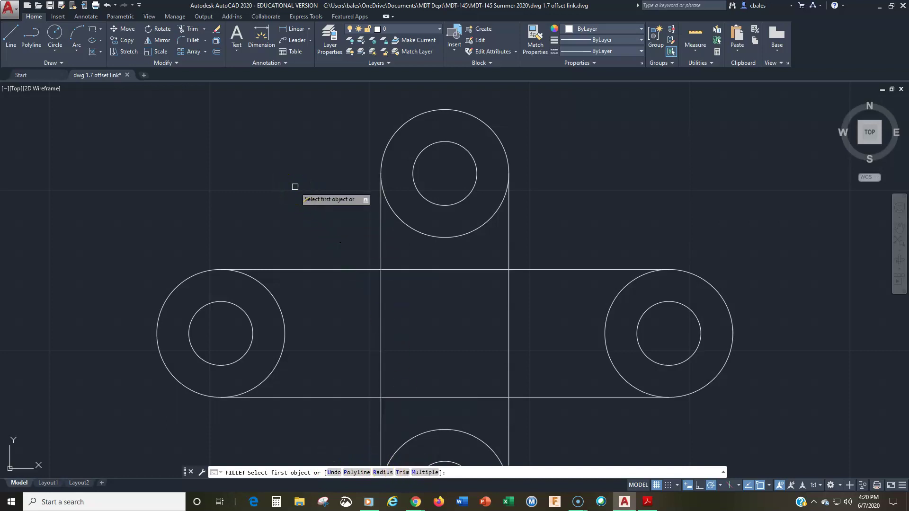
key("Down")
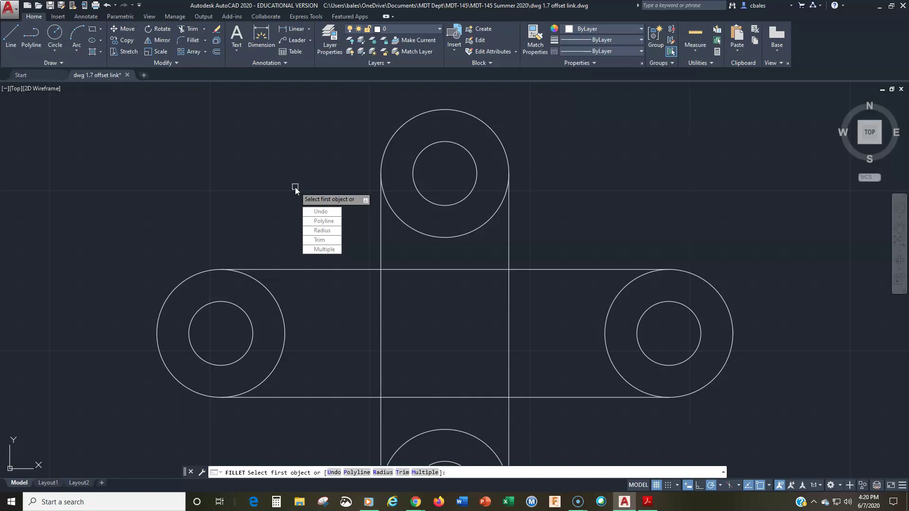
key("Down")
key("Down")
key("Down")
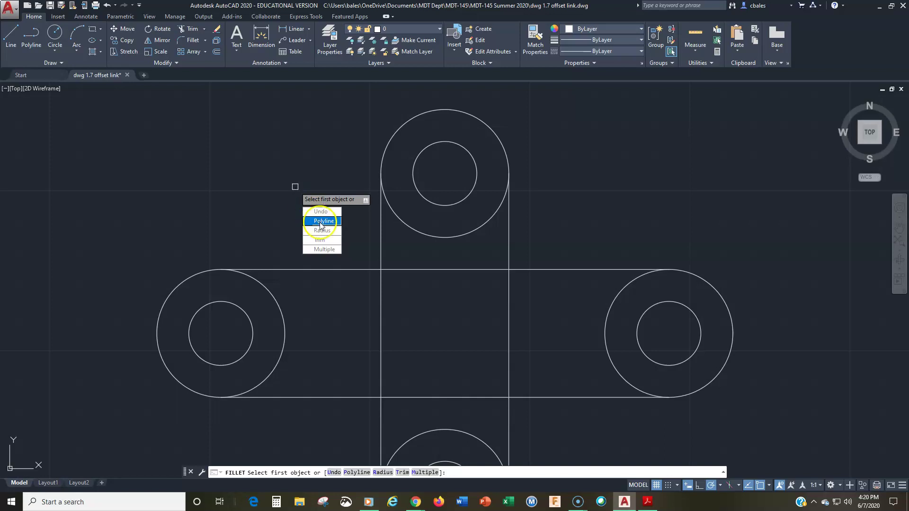
key("Return")
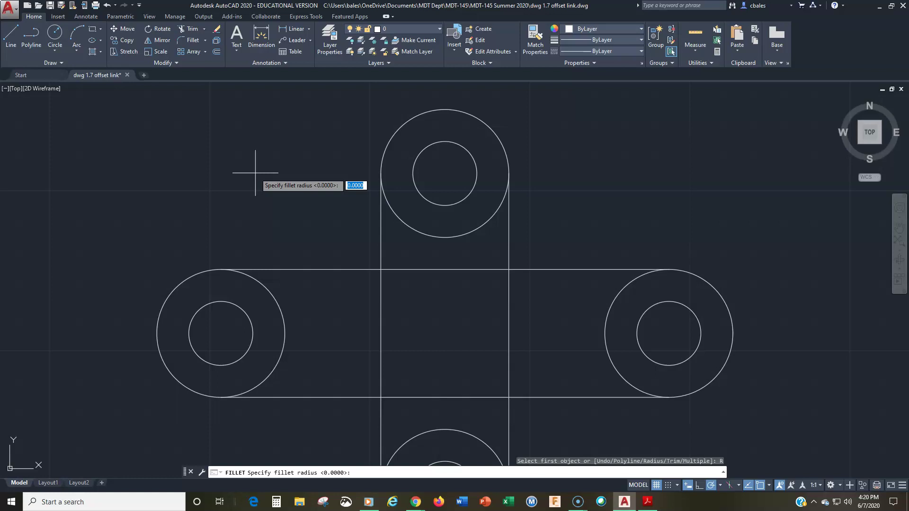
type(".5")
key("Return")
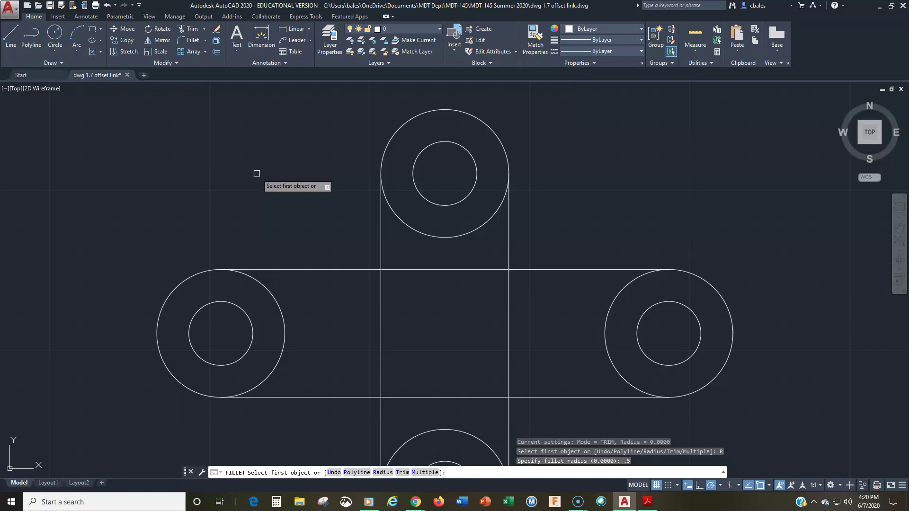
left_click(381, 236)
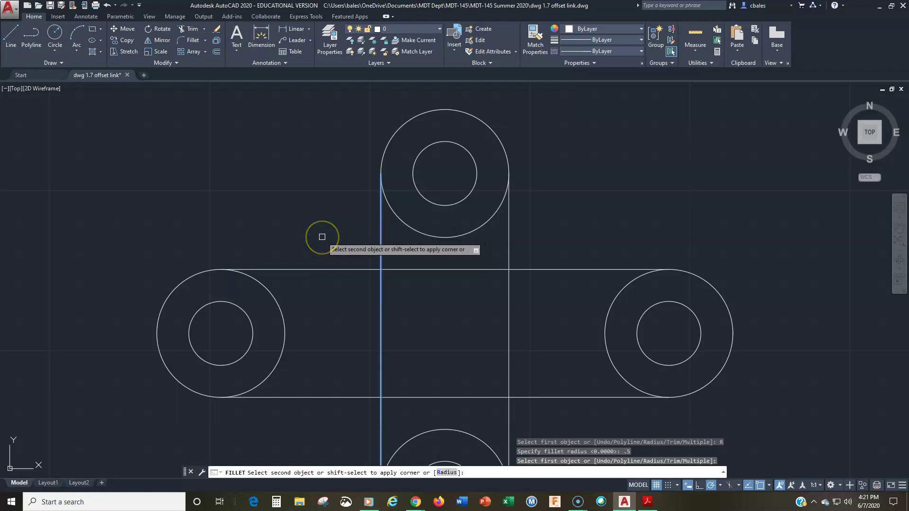
left_click(320, 255)
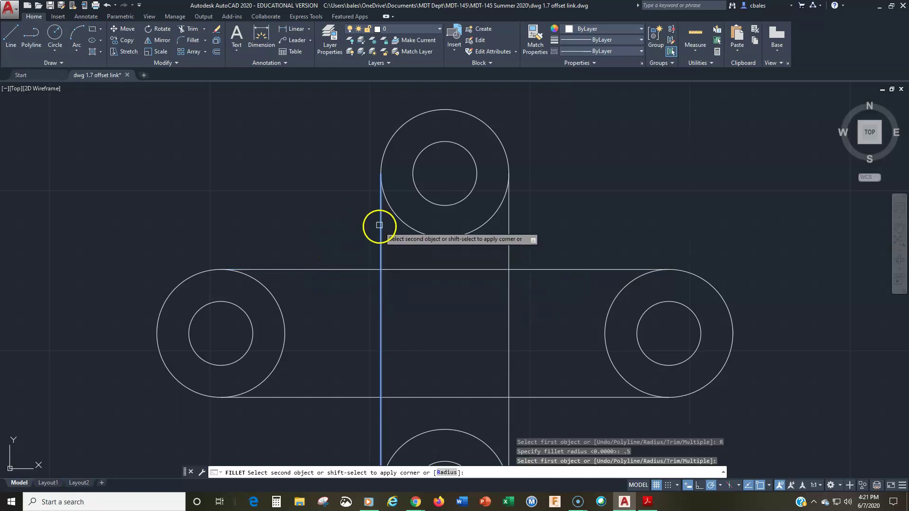
left_click(327, 268)
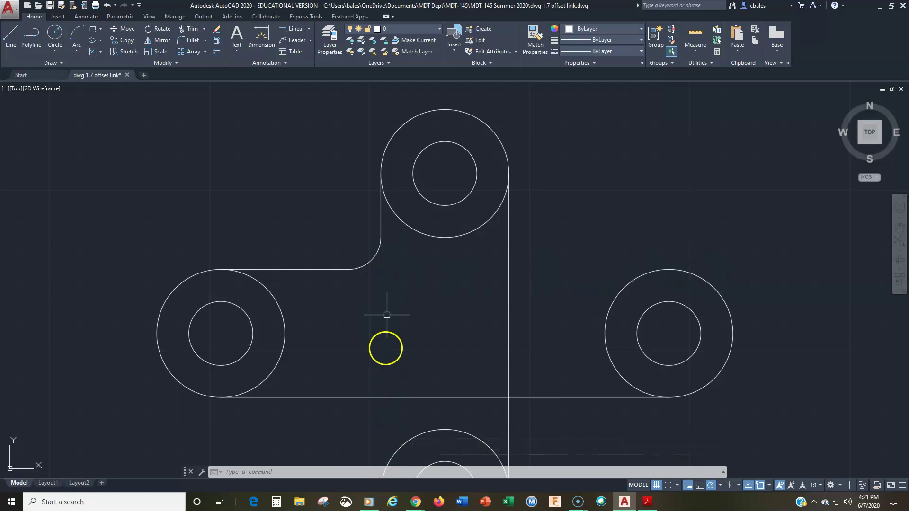
Step: Extend the filleted vertical edge to the bottom outer circle and the filleted horizontal edge to the right outer circle
middle_click_drag(406, 317, 406, 279)
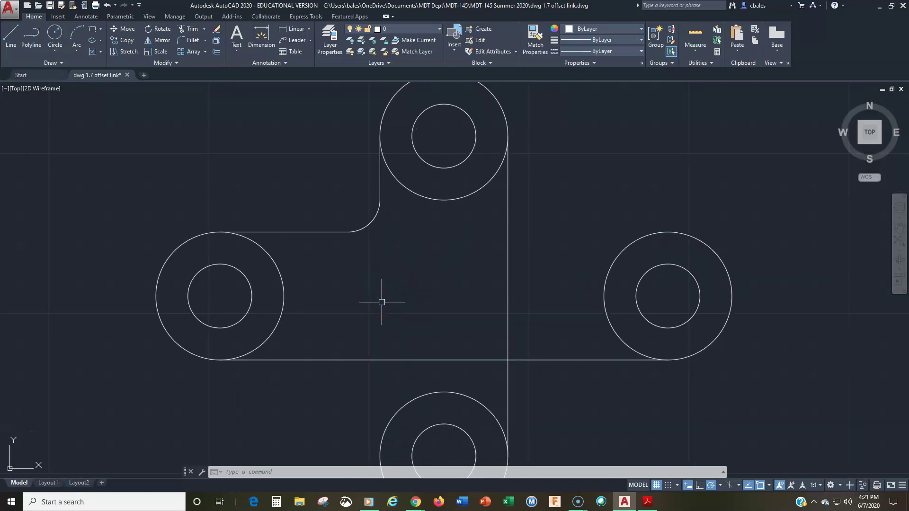
left_click(203, 30)
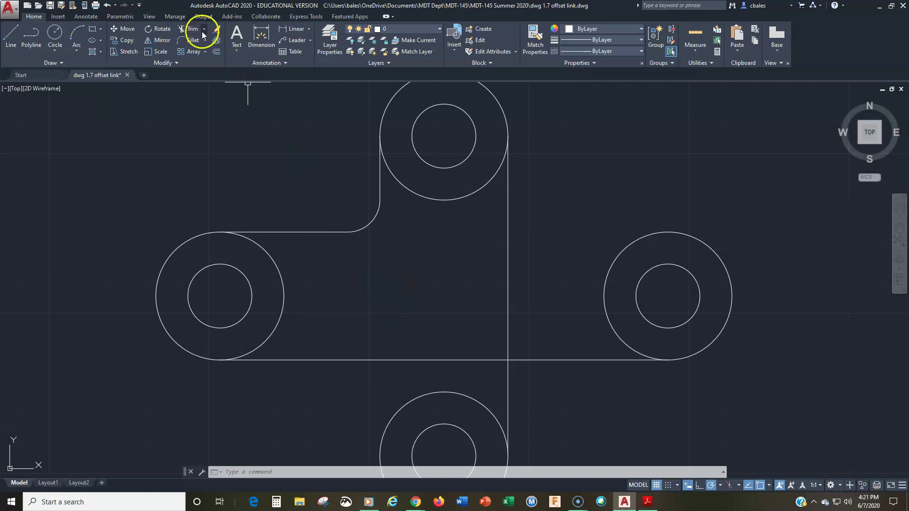
left_click(193, 63)
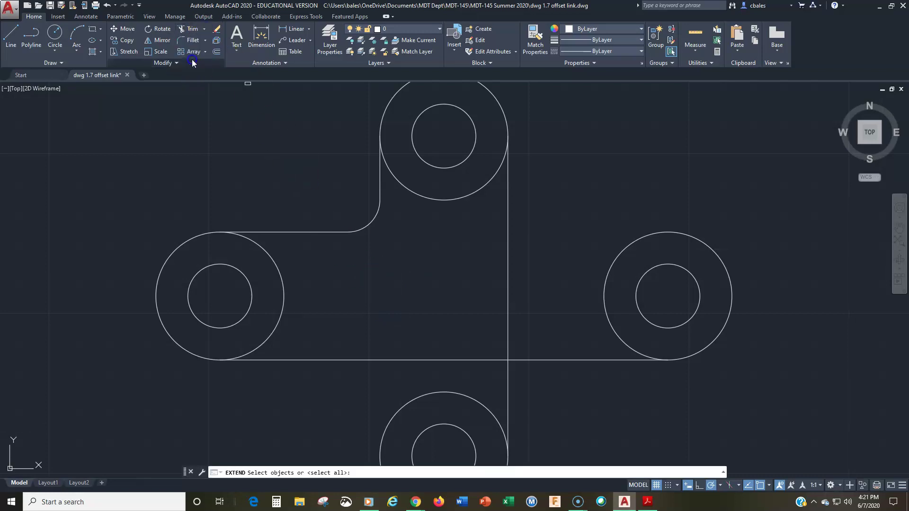
left_click(393, 417)
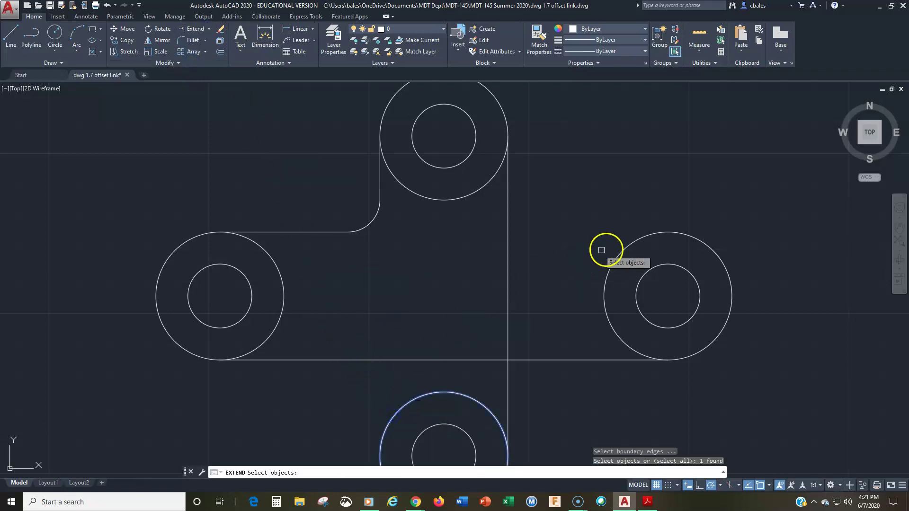
left_click(625, 247)
key("Return")
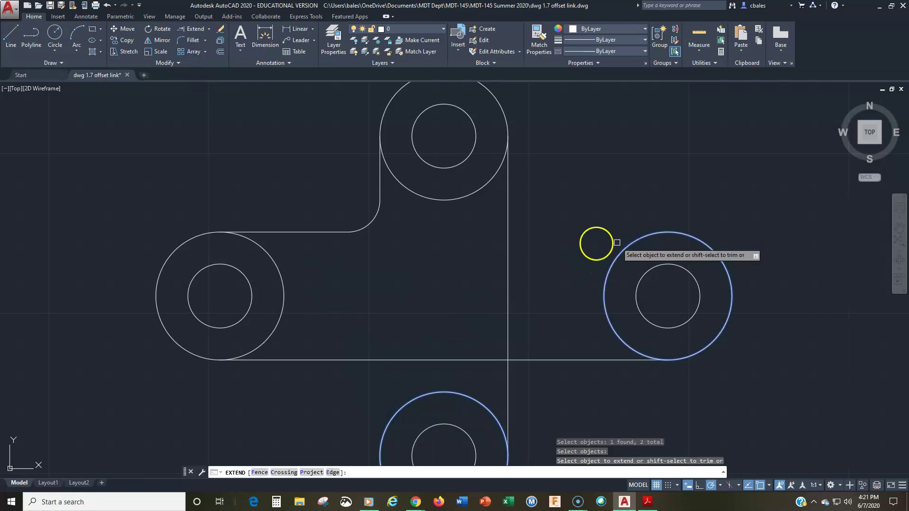
left_click(379, 188)
left_click(335, 234)
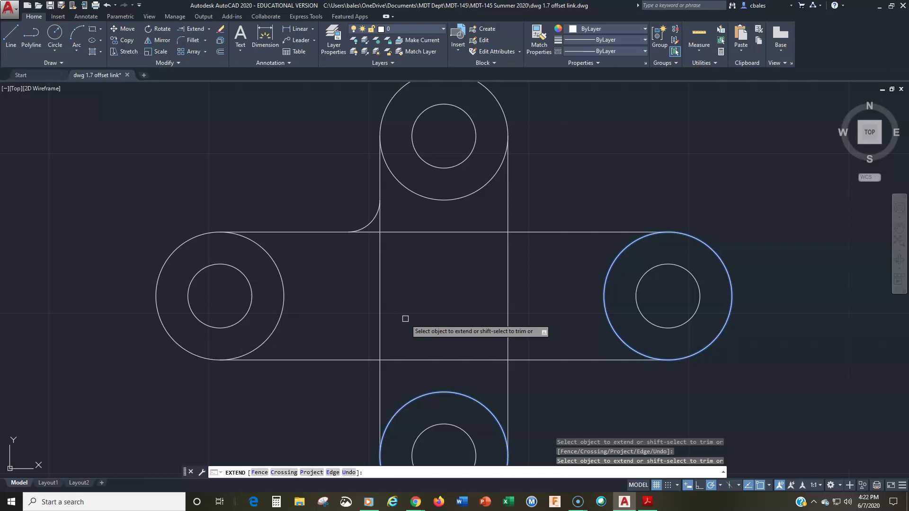
key("Escape")
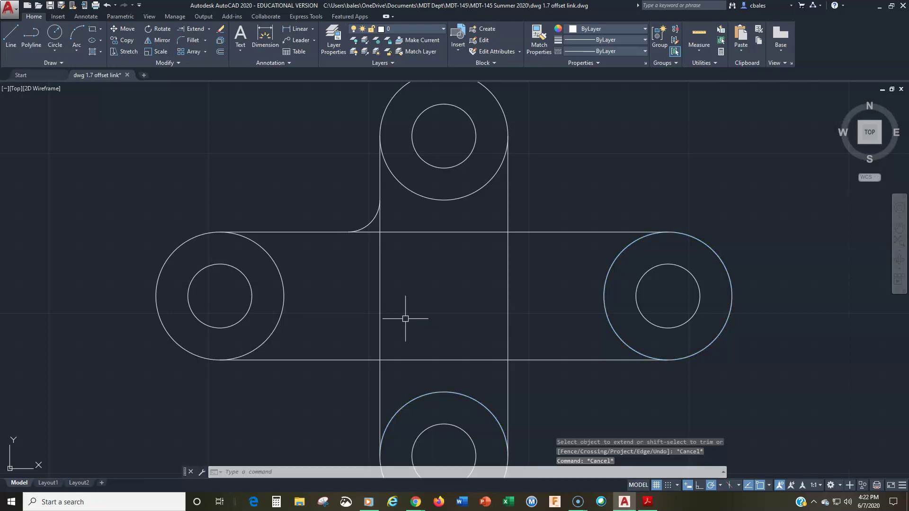
Step: Undo the edge extensions and the upper-left corner fillet
type("u")
key("Return")
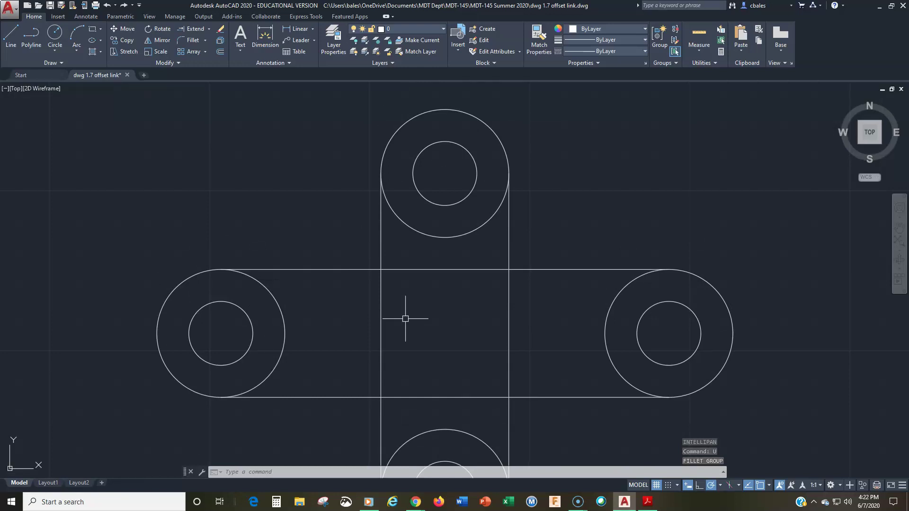
Step: Fillet the upper-left inner corner with a radius of 0.5 in No trim mode
left_click(193, 40)
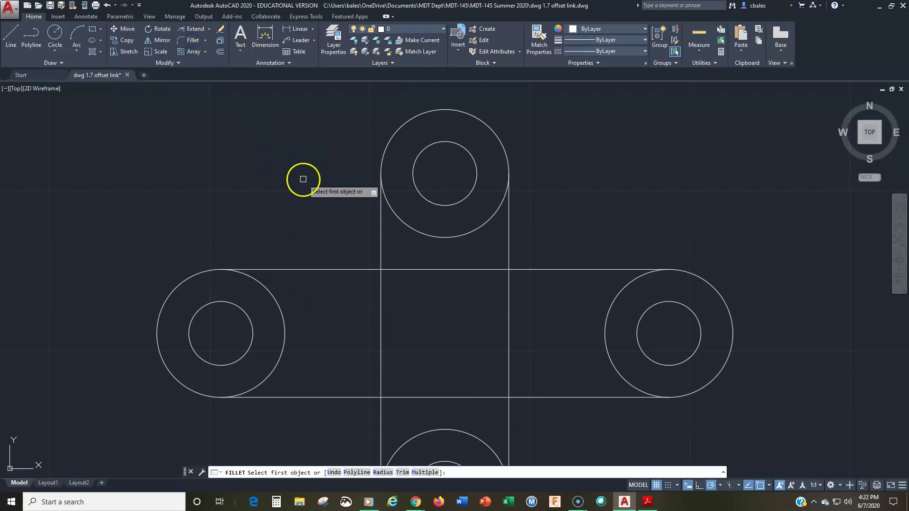
type("r")
key("Return")
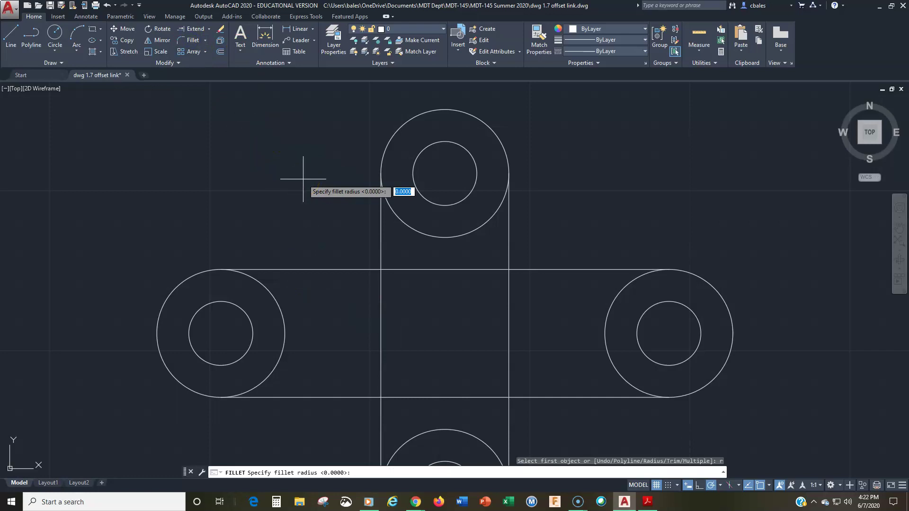
type(".5")
key("Return")
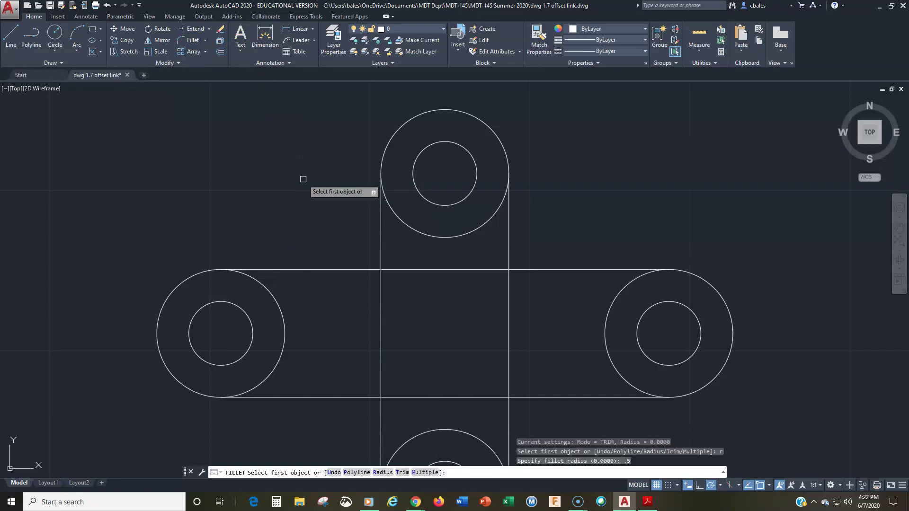
key("Down")
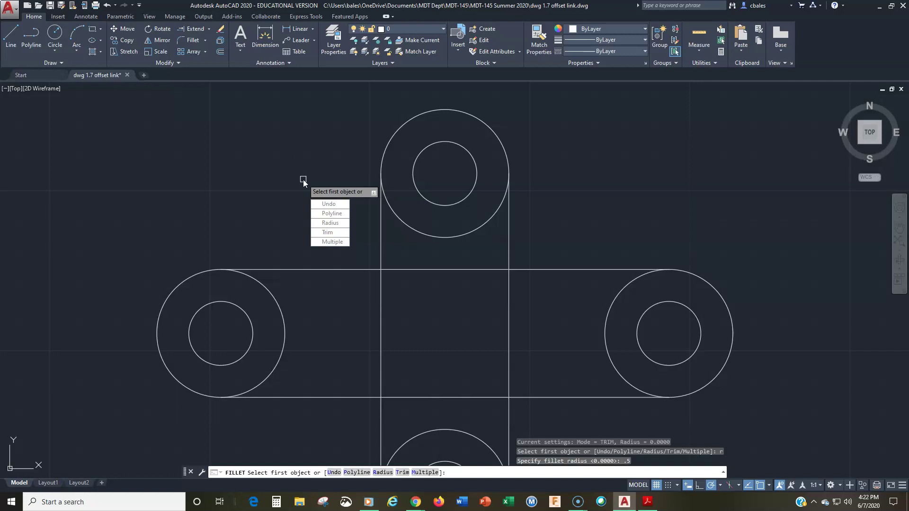
left_click(334, 232)
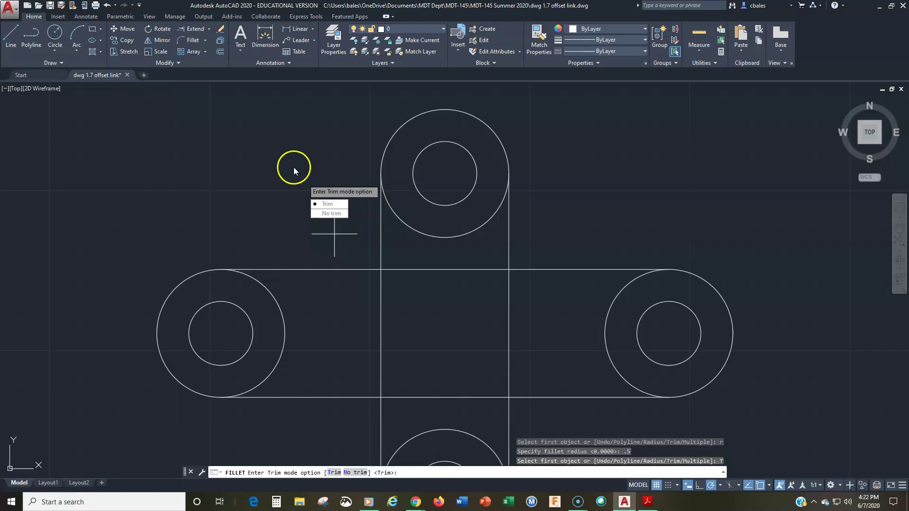
left_click(336, 216)
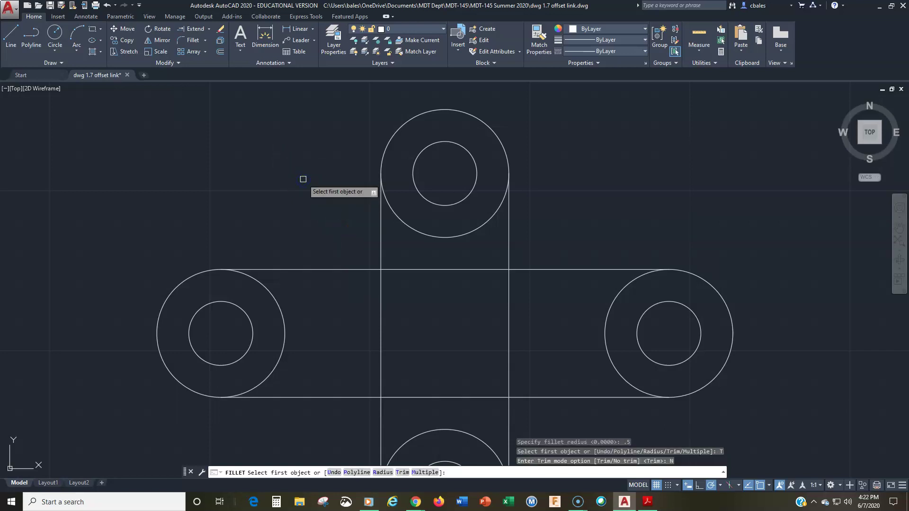
left_click(380, 239)
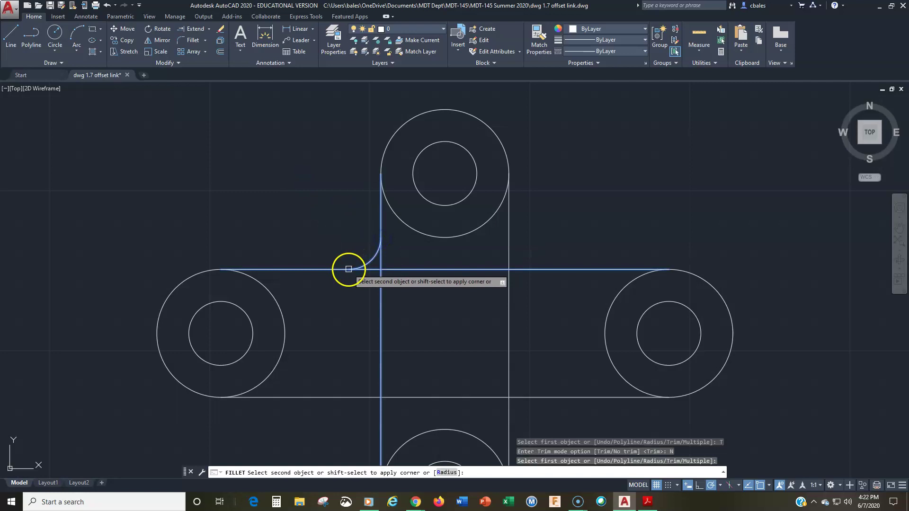
left_click(349, 269)
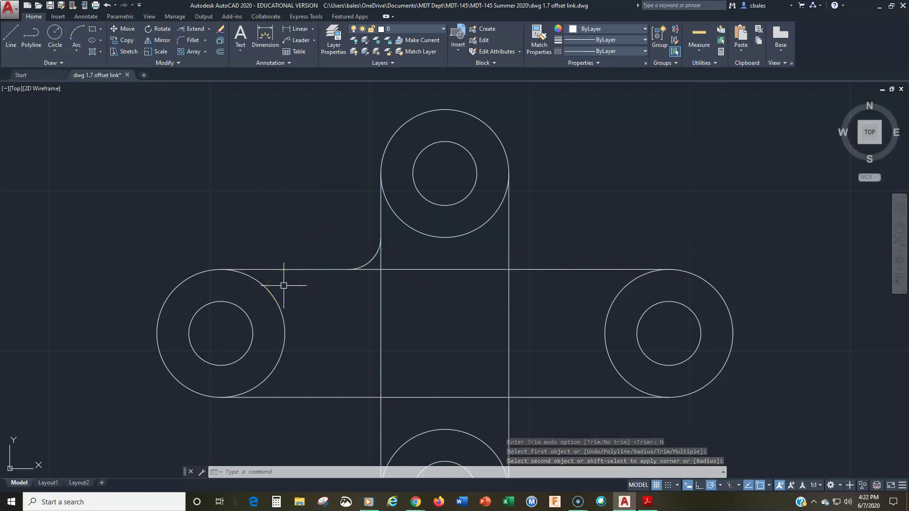
Step: Undo the untrimmed fillet at the upper-left inner corner
left_click(321, 292)
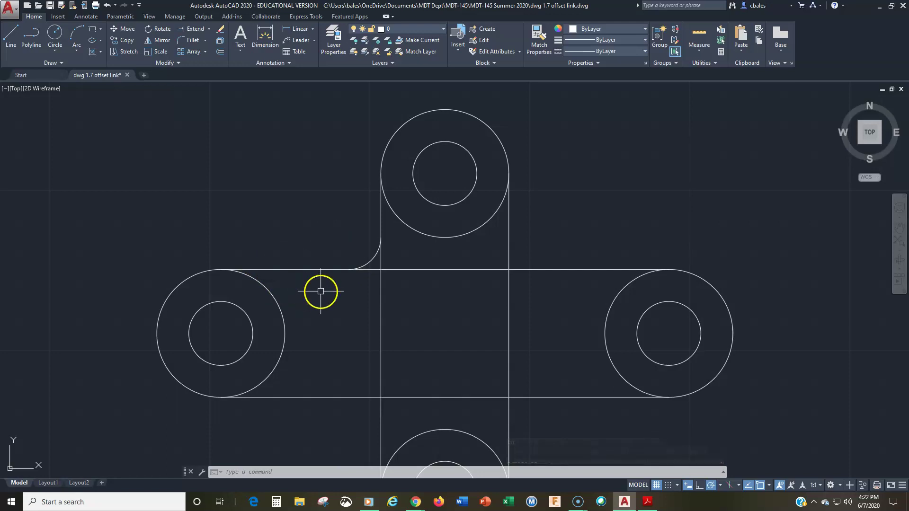
left_click(376, 268)
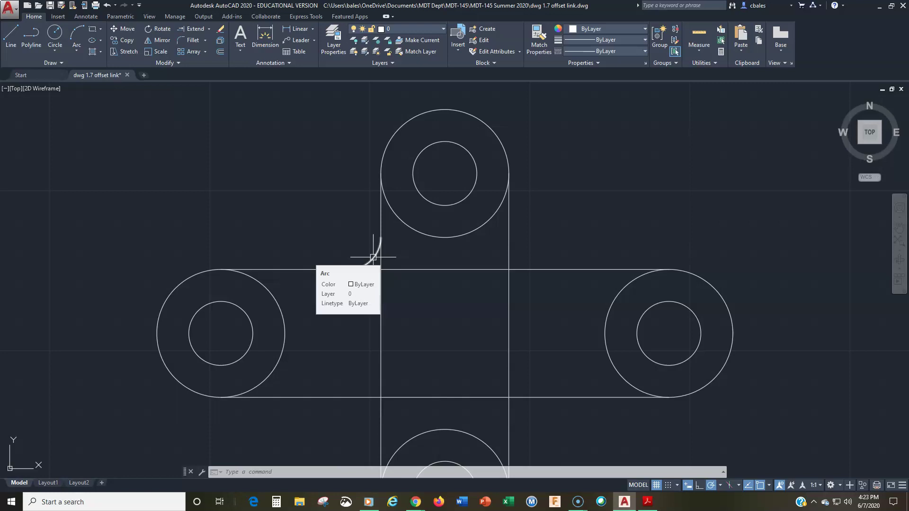
type("u")
key("Return")
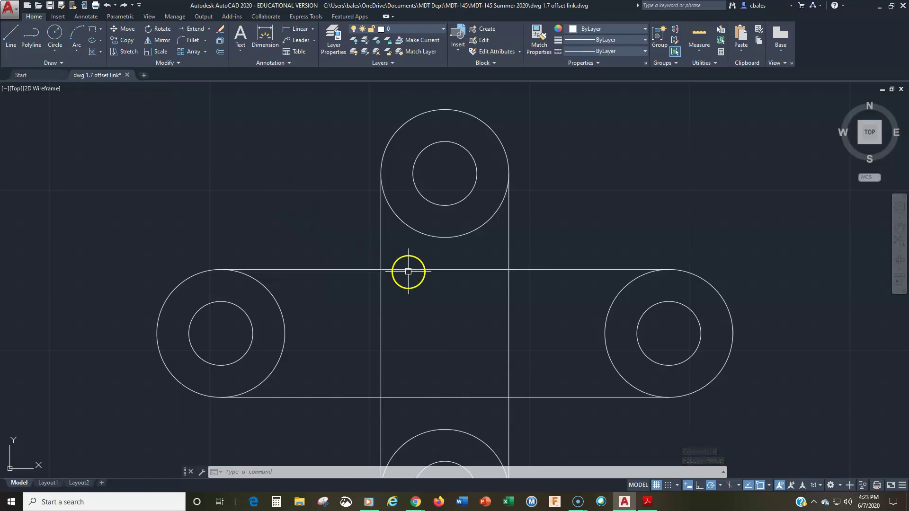
Step: Trim away the four line segments crossing the middle of the link, leaving an open cross-shaped outline
left_click(209, 29)
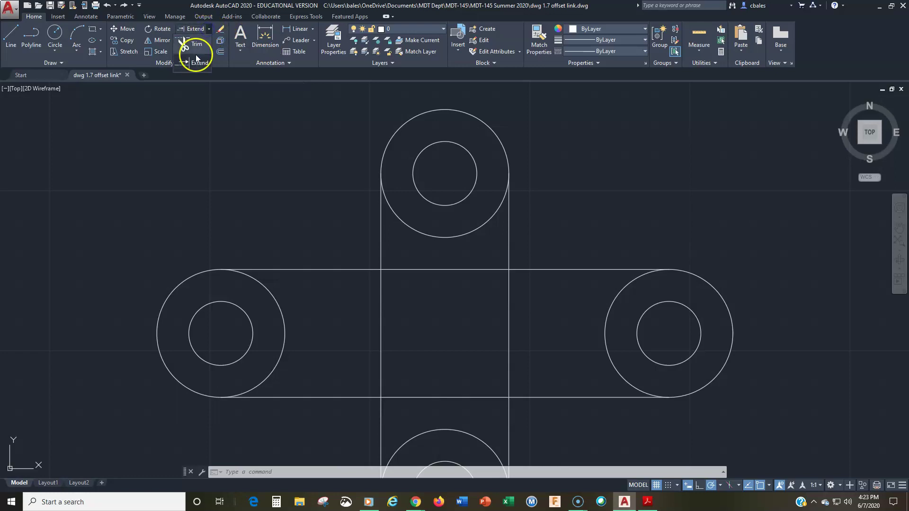
left_click(196, 46)
key("Return")
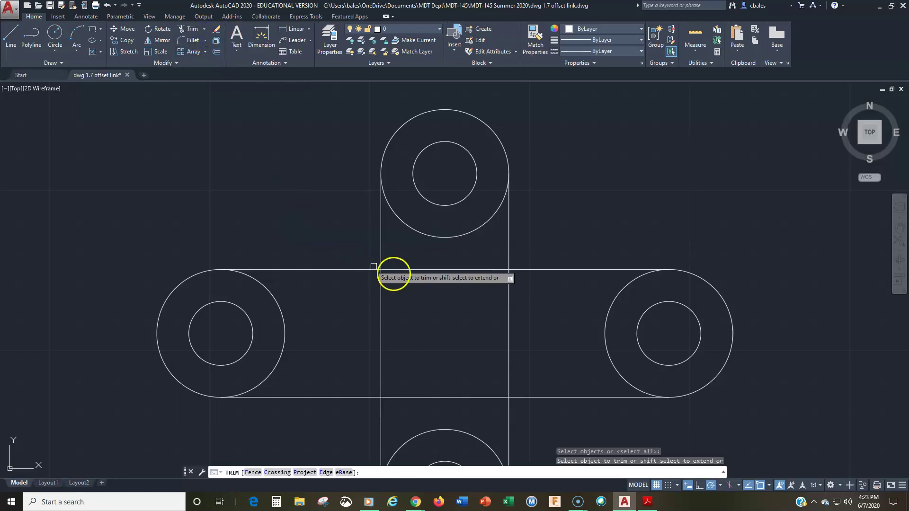
left_click(475, 257)
left_click(428, 406)
left_click(532, 320)
left_click(327, 337)
left_click(479, 346)
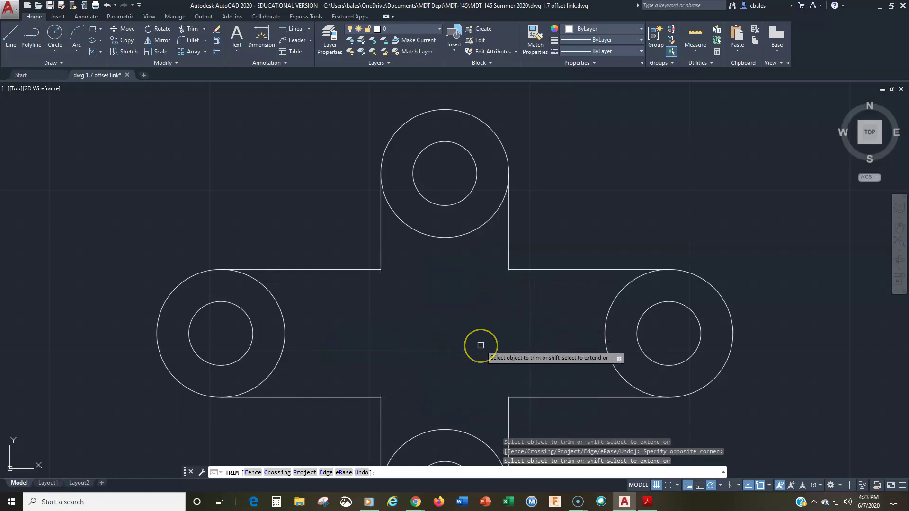
right_click(386, 290)
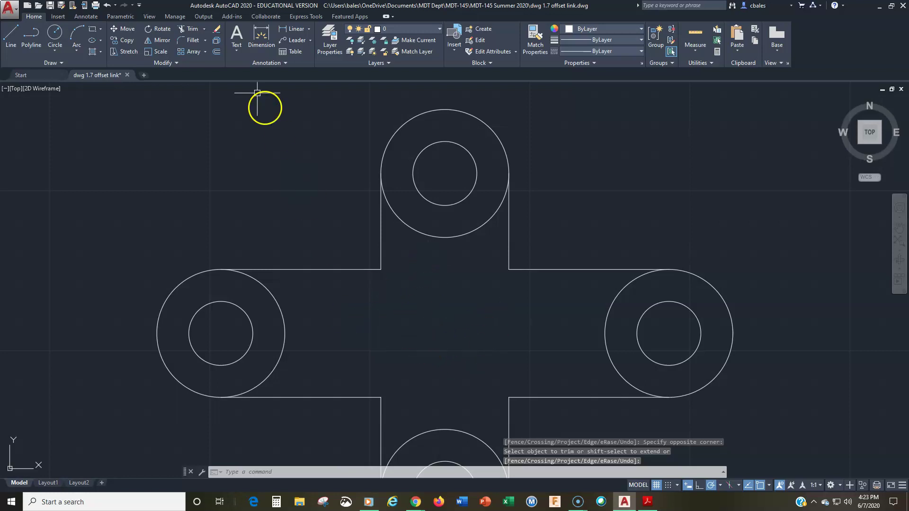
Step: Fillet the upper-left inner corner of the trimmed outline with a radius of 0.5
left_click(193, 39)
type("r")
key("Return")
type(".5")
key("Return")
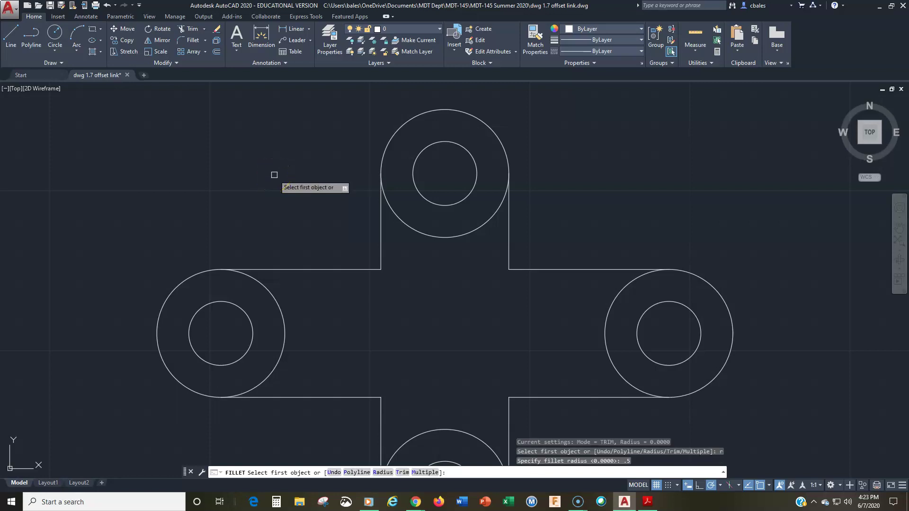
left_click(381, 244)
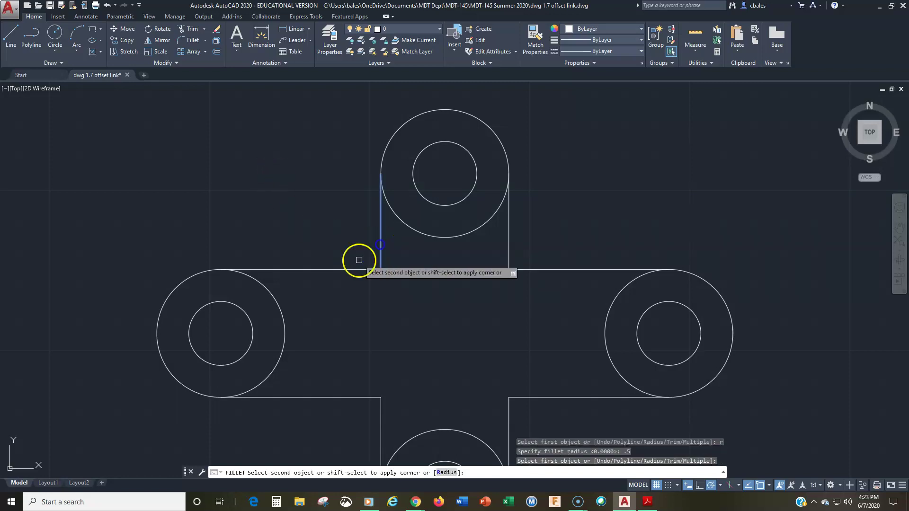
left_click(352, 271)
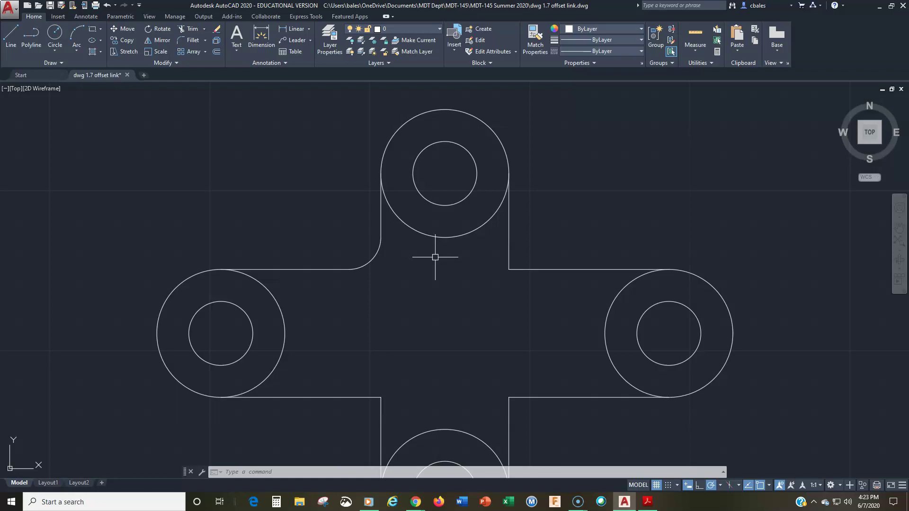
right_click(416, 261)
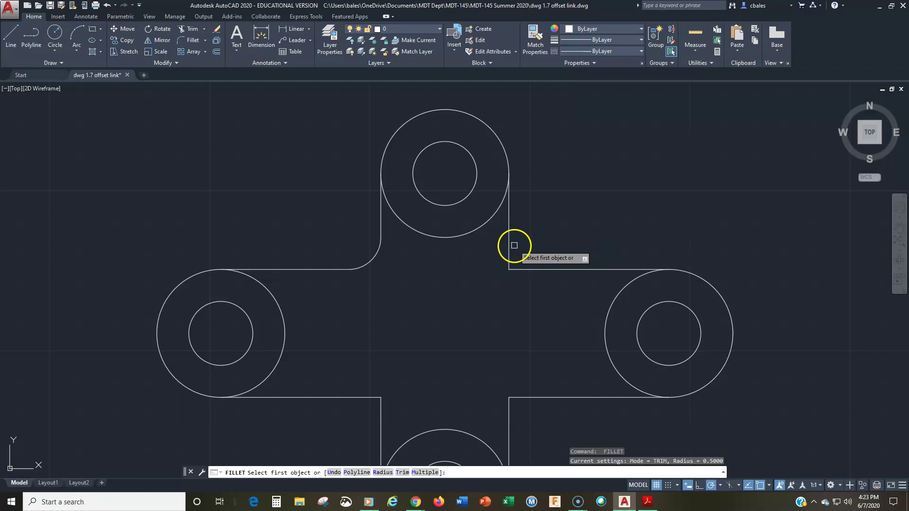
key("Escape")
key("Escape")
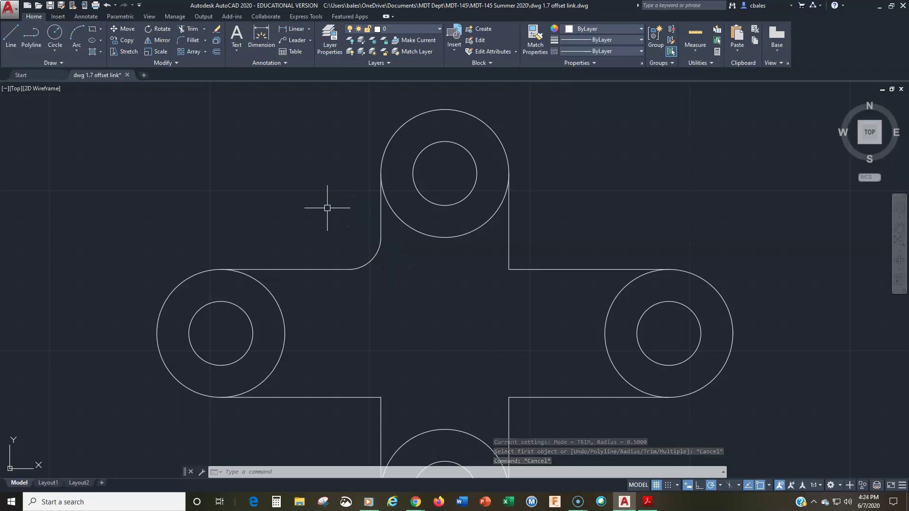
Step: Fillet the other three inner corners in one command with the Multiple option, keeping the 0.5 radius
left_click(191, 40)
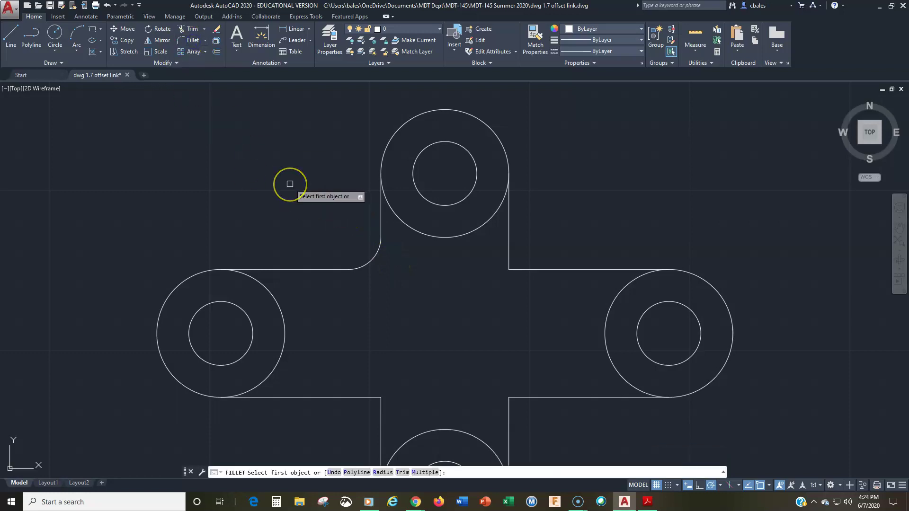
key("Down")
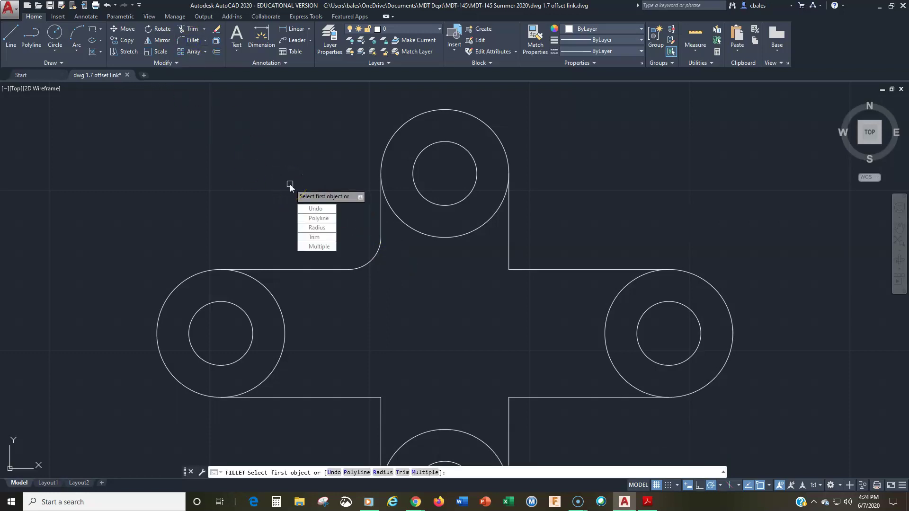
left_click(319, 247)
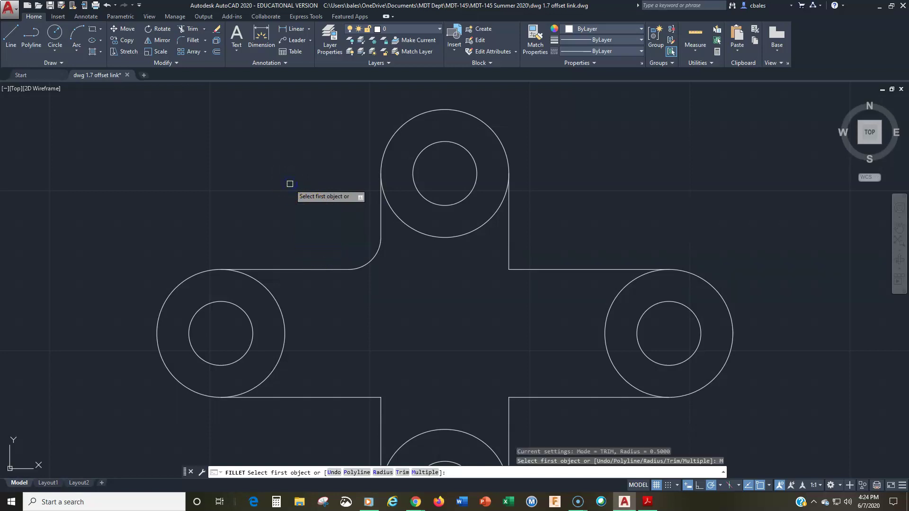
left_click(509, 248)
left_click(529, 269)
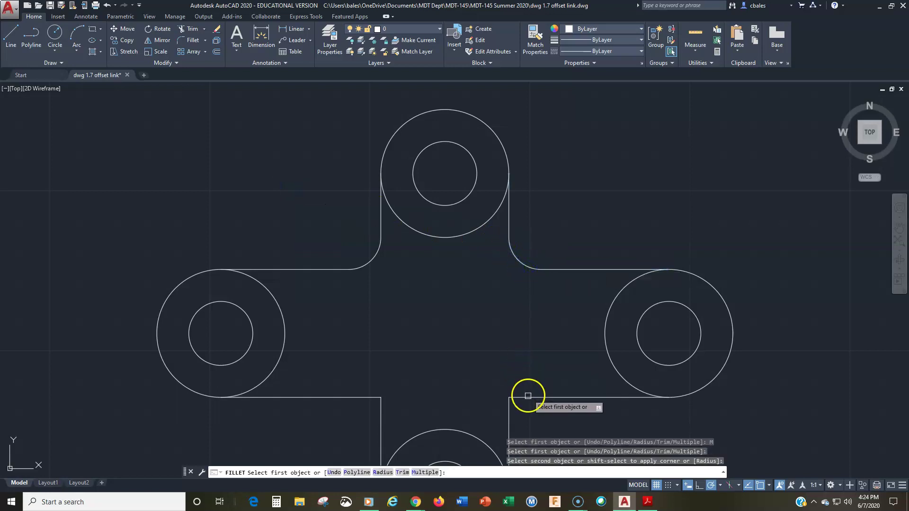
left_click(518, 399)
left_click(510, 415)
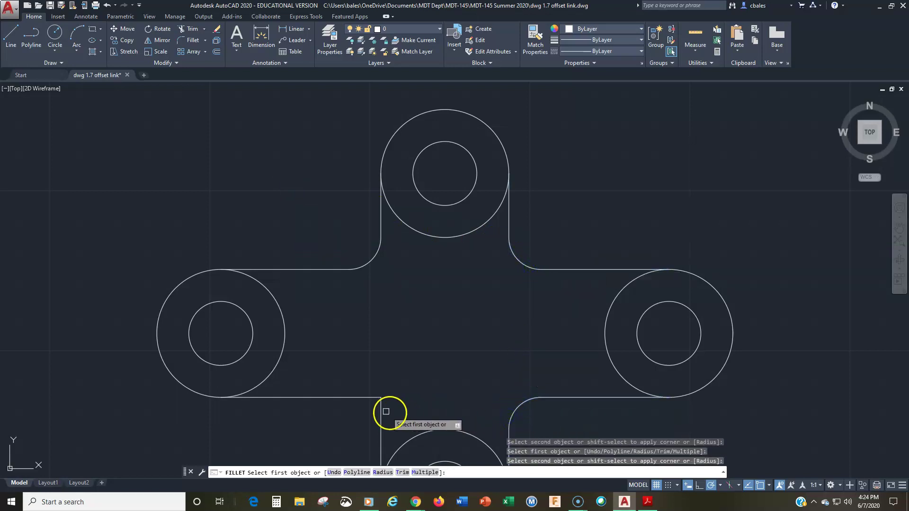
left_click(359, 400)
left_click(381, 412)
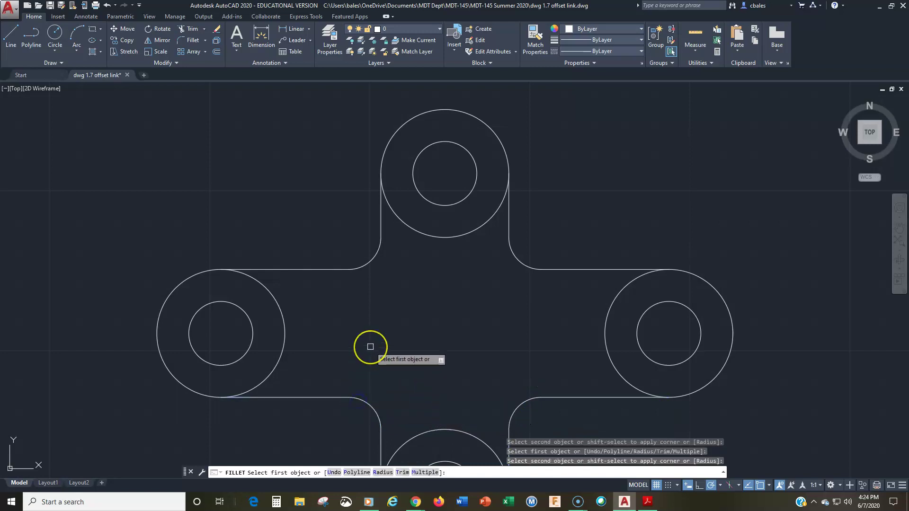
key("Escape")
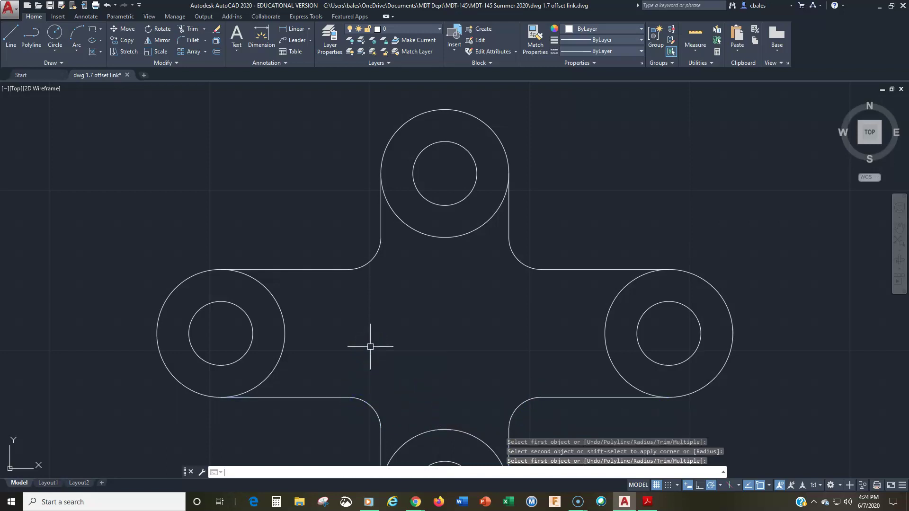
Step: Trim the inward-facing halves of the four outer circles, leaving only the rounded ends of the arms
mouse_move(371, 347)
middle_mouse_down()
mouse_move(325, 284)
mouse_move(341, 292)
middle_mouse_up()
scroll(341, 292, "down", 2)
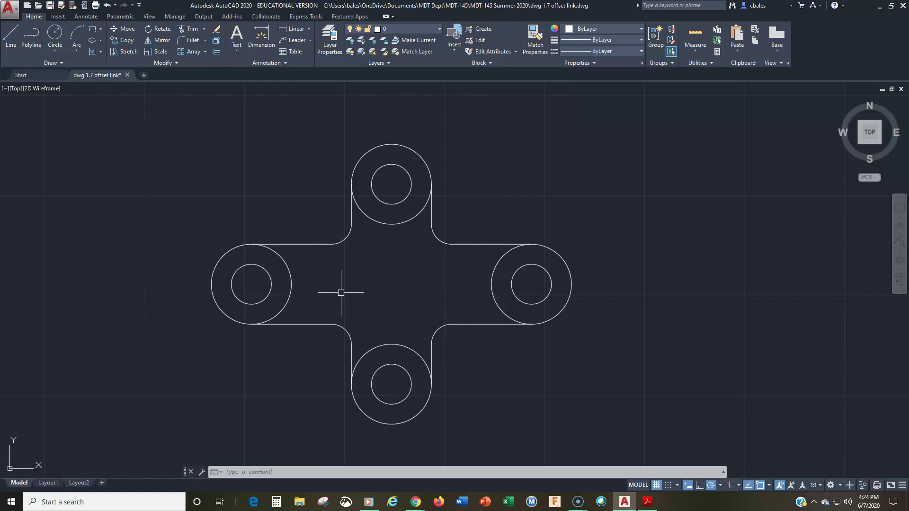
left_click(184, 27)
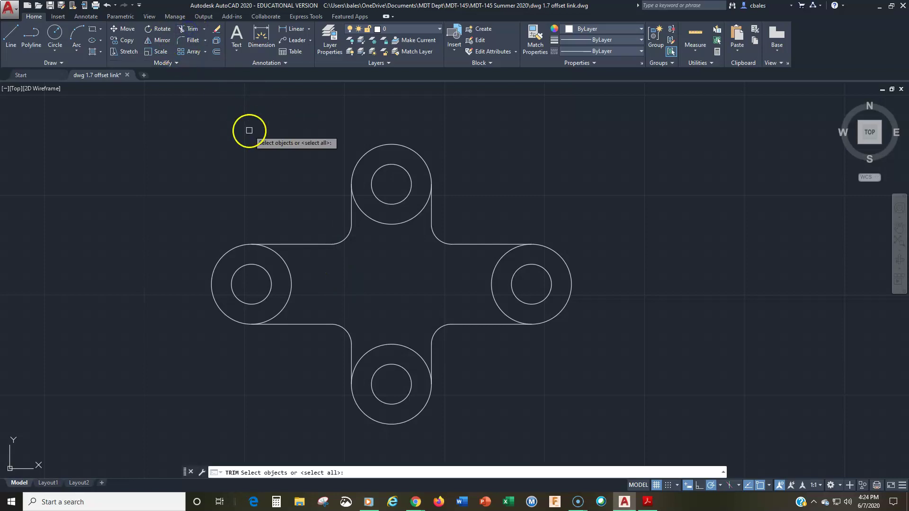
key("Return")
left_click(381, 222)
left_click(385, 346)
left_click(492, 295)
left_click(288, 276)
key("Escape")
Step: Preview a plot of the drawing extents, centered on the paper, using AutoCAD PDF (High Quality Print).pc3
type("z")
key("Return")
type("e")
key("Return")
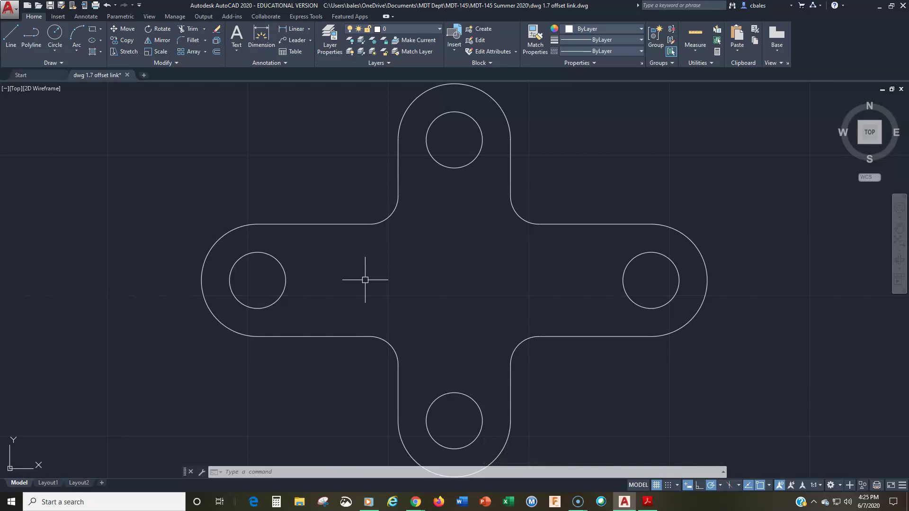
scroll(365, 280, "down", 2)
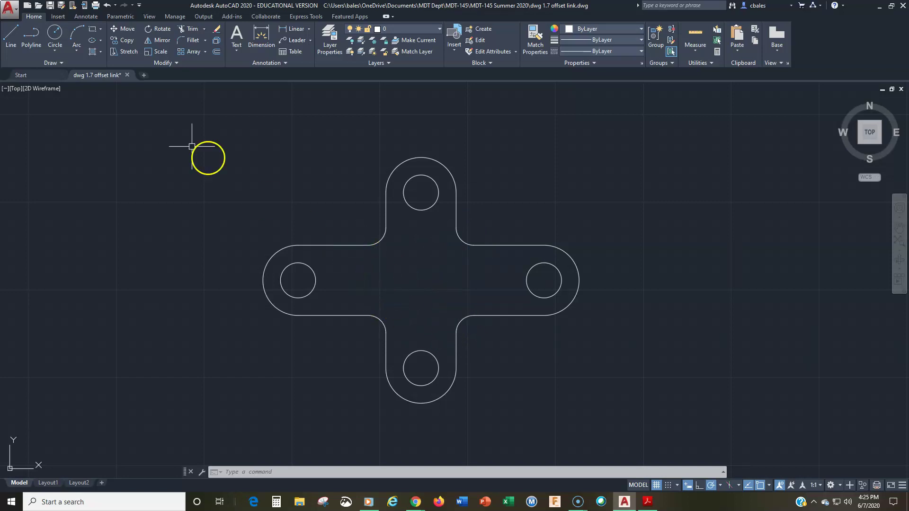
left_click(96, 6)
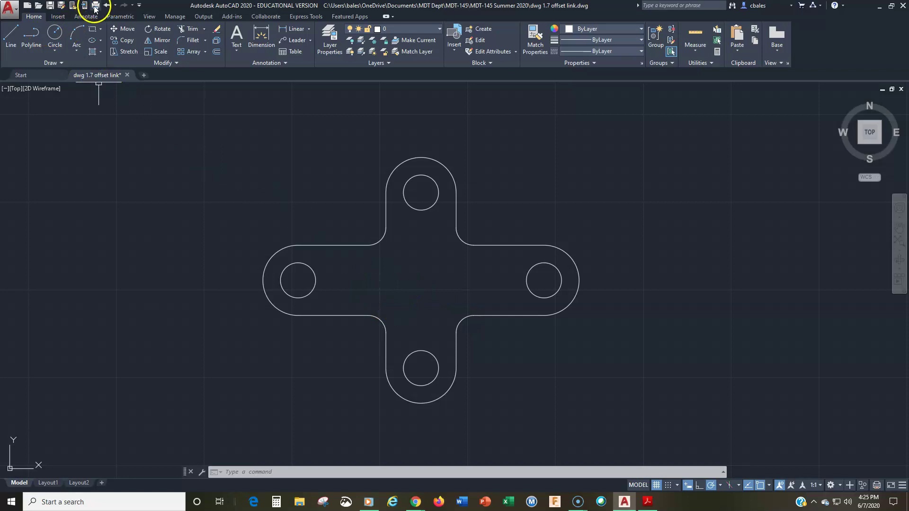
left_click(351, 181)
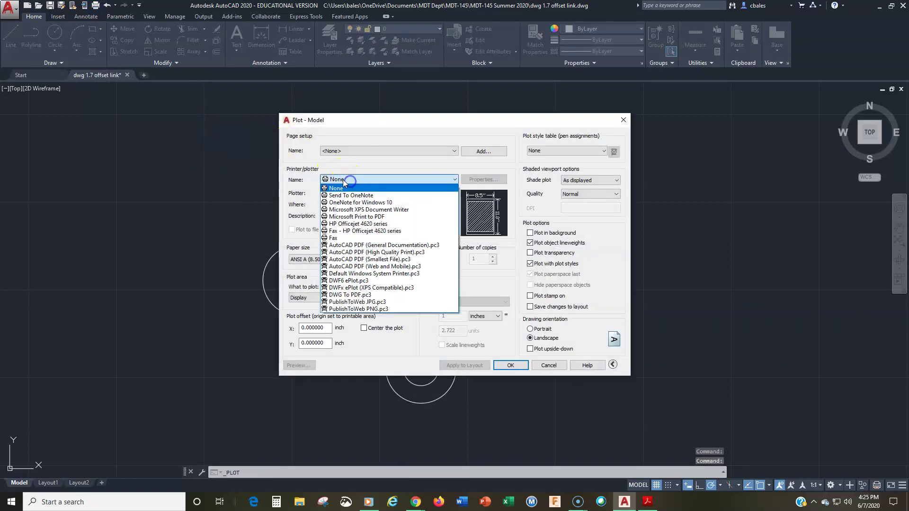
left_click(342, 252)
left_click(312, 298)
left_click(306, 311)
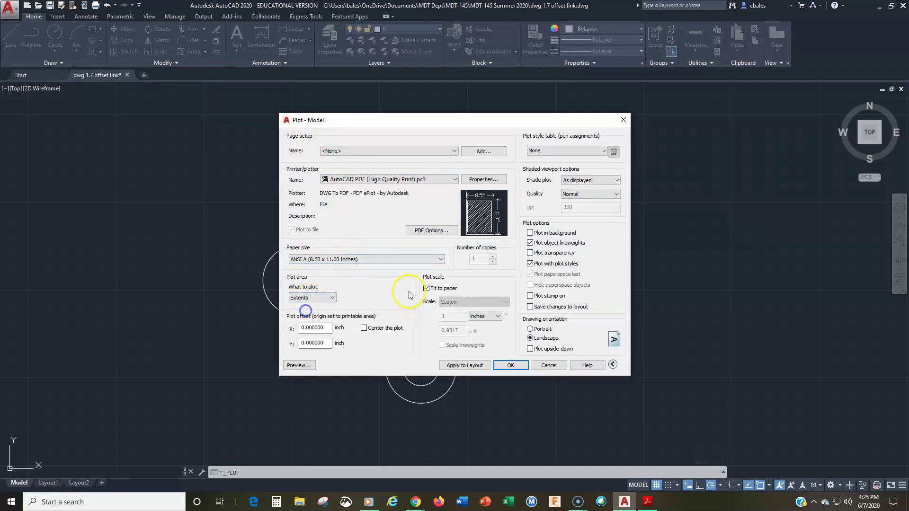
left_click(364, 328)
left_click(300, 365)
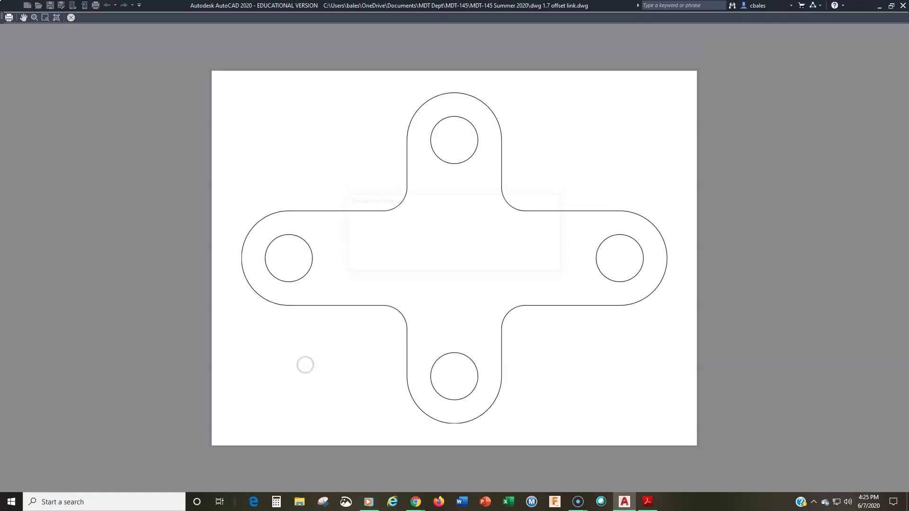
Step: Plot from the preview and save it as dwg 1.7 offset link-Model.pdf in the MDT-145 Summer 2020 folder
right_click(410, 223)
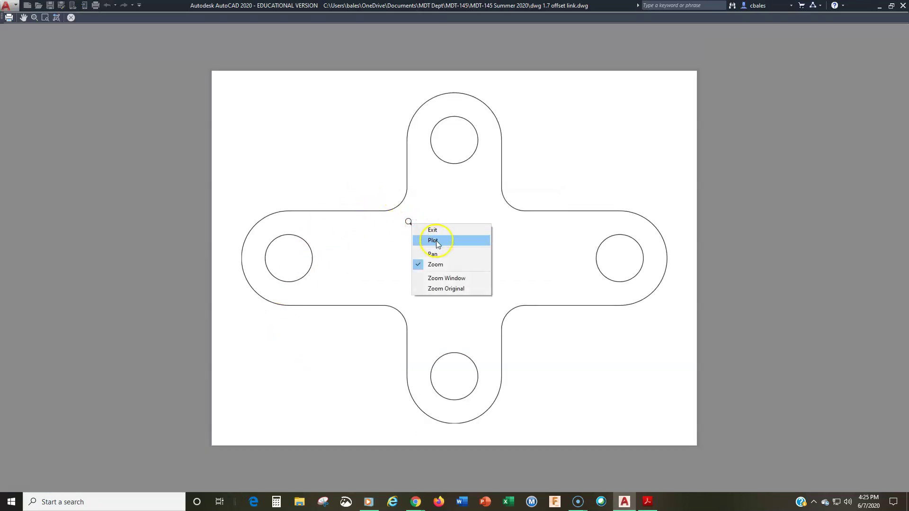
left_click(433, 241)
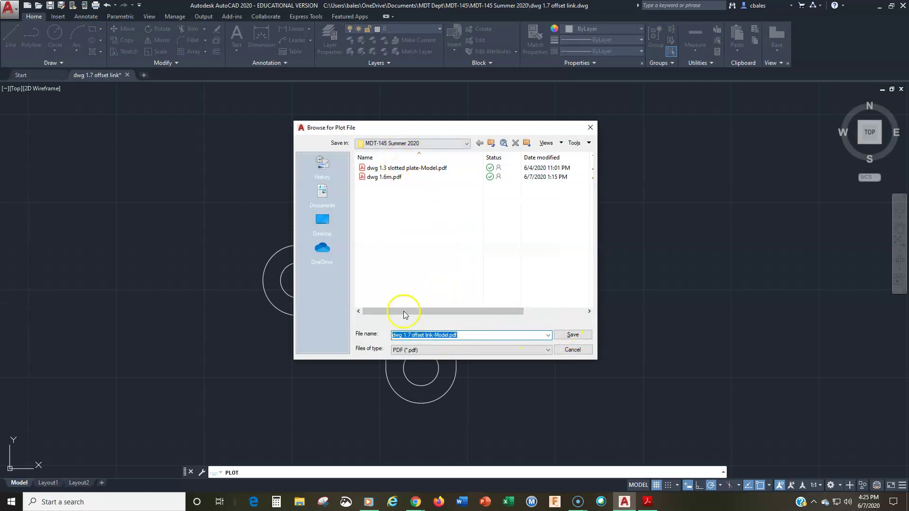
left_click(574, 336)
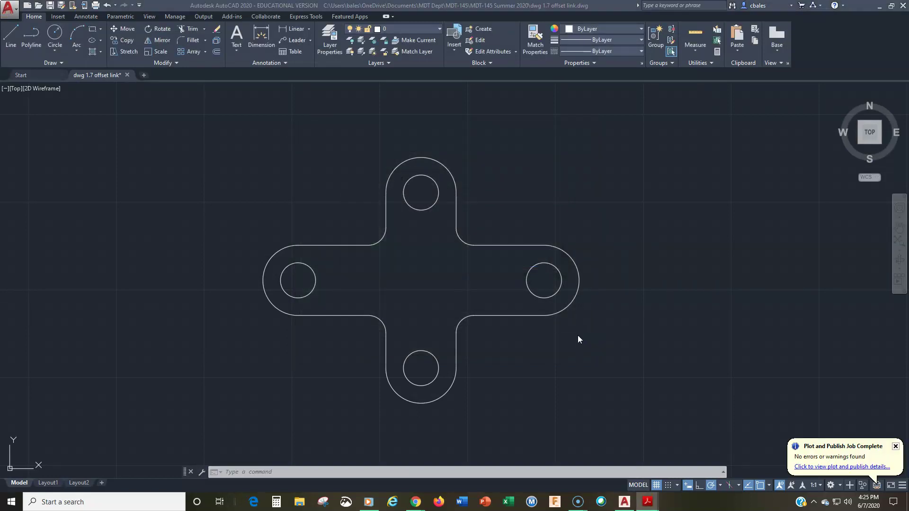